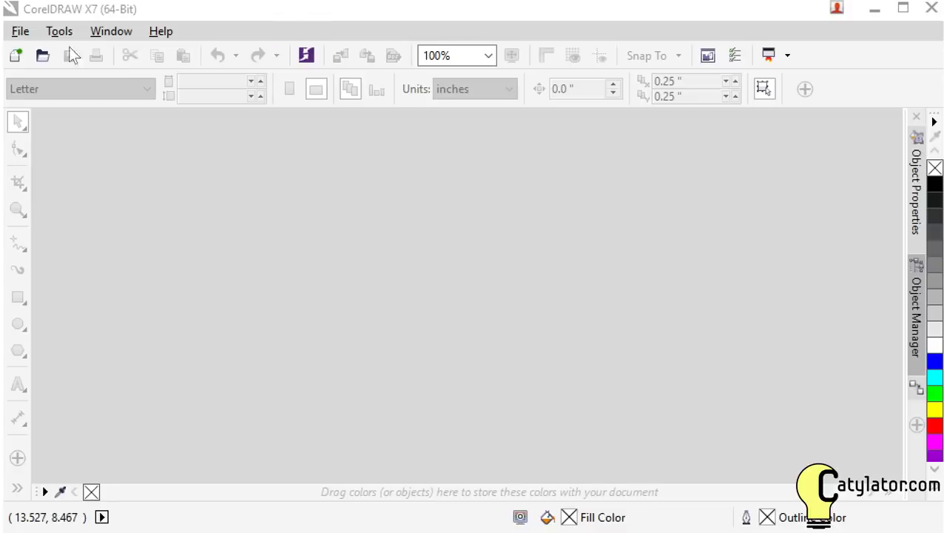
Create a new blank 24 × 18 inch landscape Broad Sheet document.
click(19, 37)
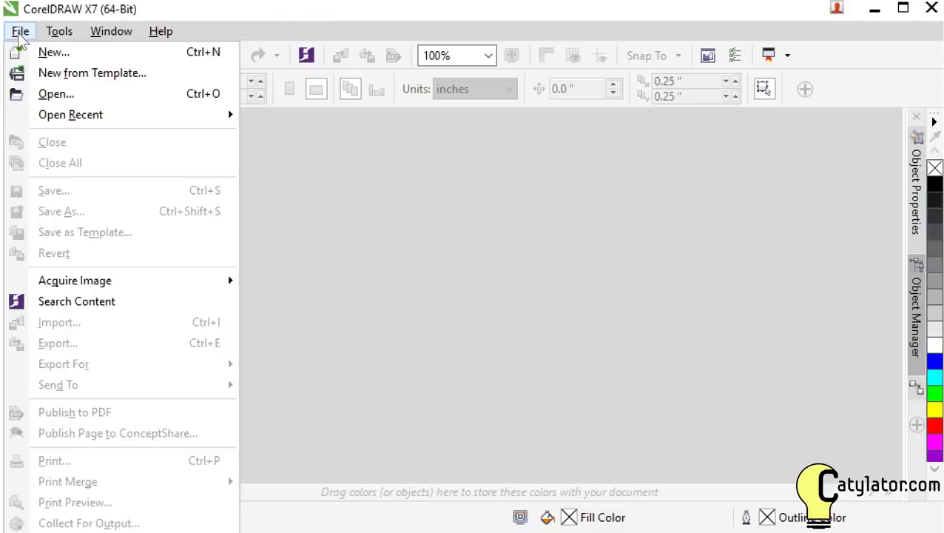
click(58, 56)
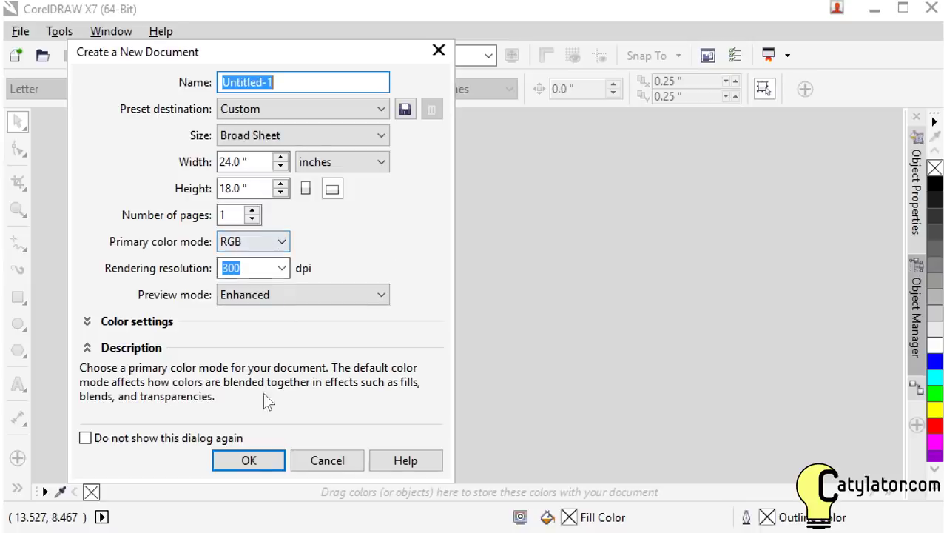
click(248, 456)
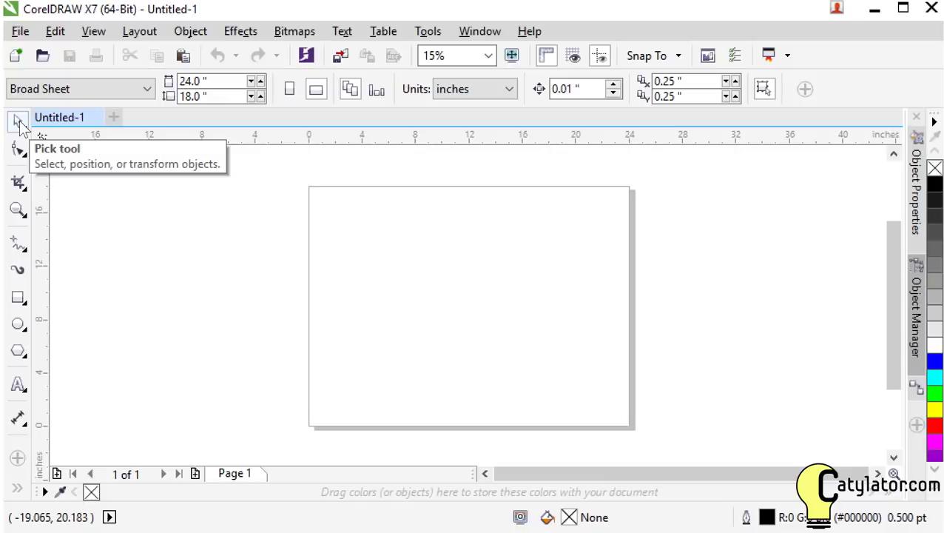
click(20, 125)
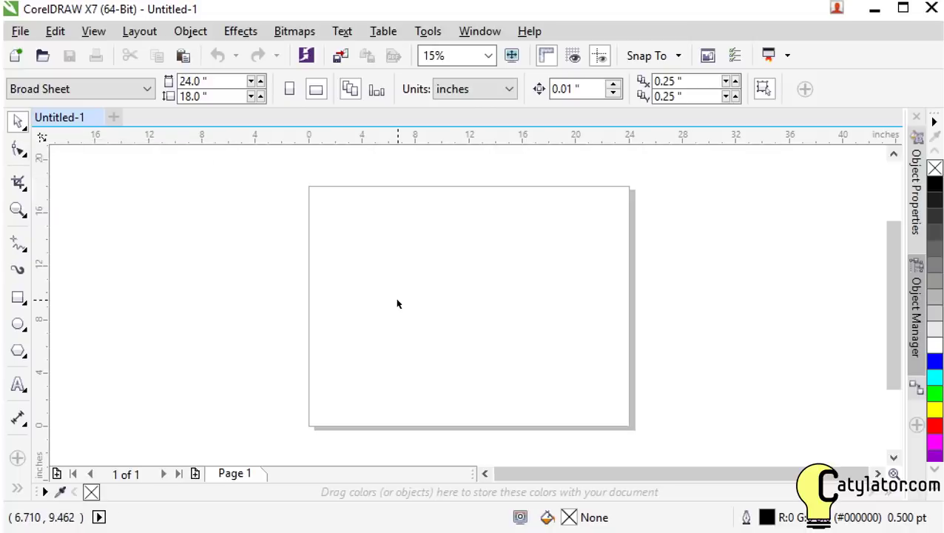
Draw a rectangle on the page, shift it up-left and enlarge it to about 17.2 × 9 inches.
click(21, 305)
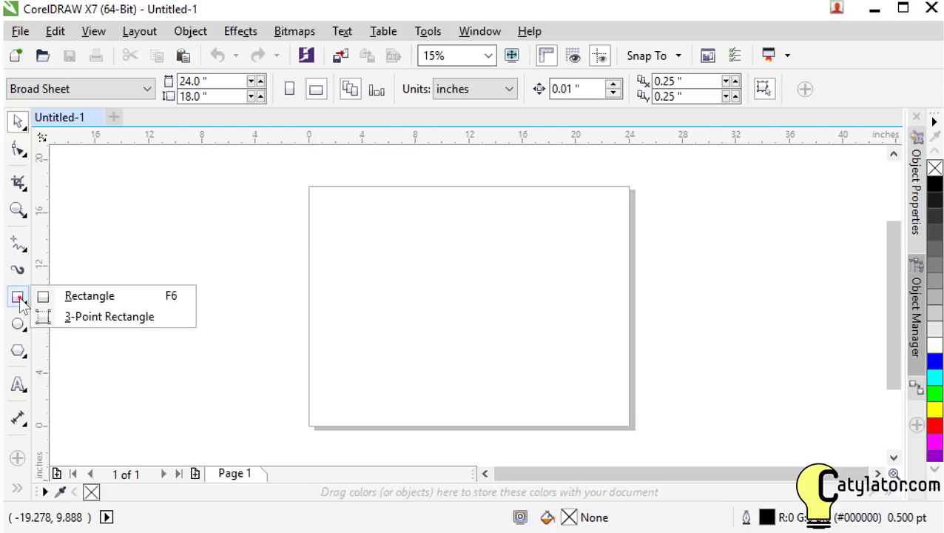
click(20, 305)
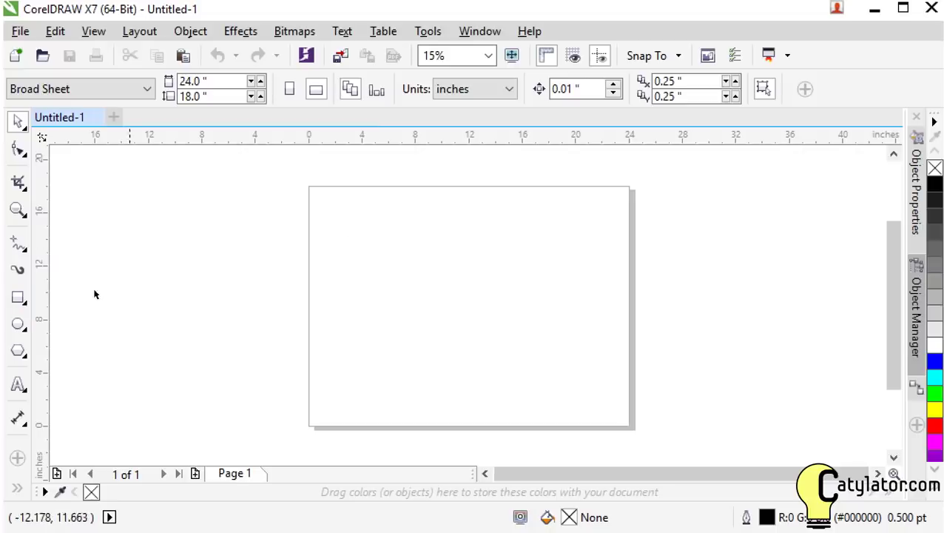
click(21, 303)
click(135, 296)
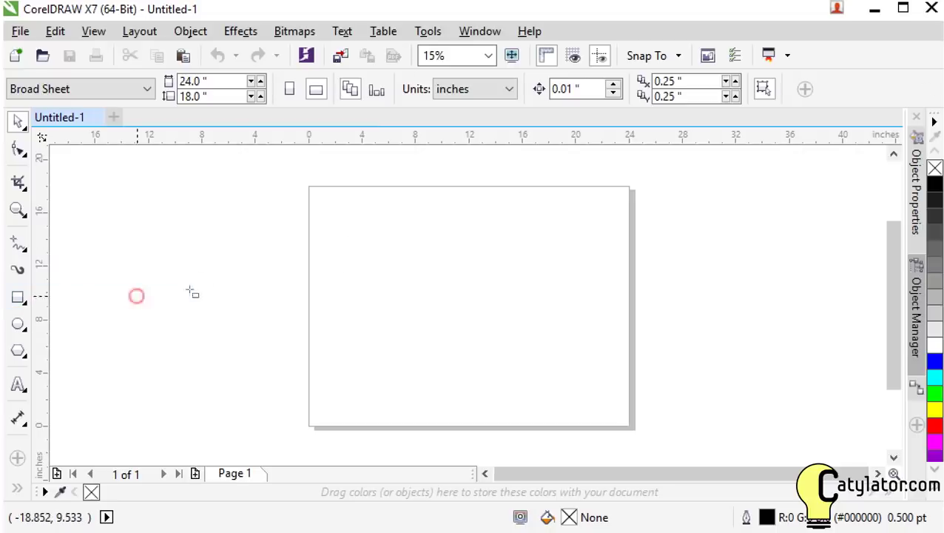
drag(381, 238, 568, 336)
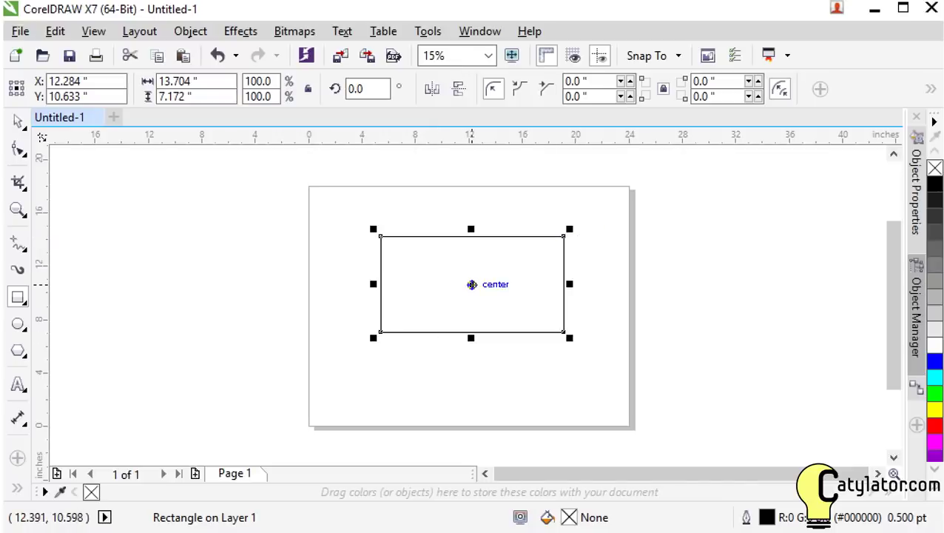
drag(472, 284, 438, 267)
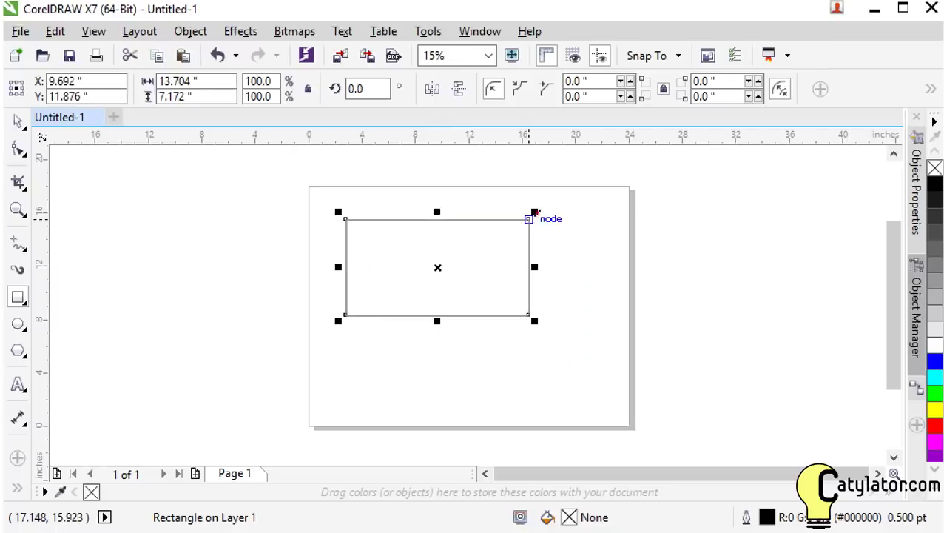
drag(531, 218, 546, 204)
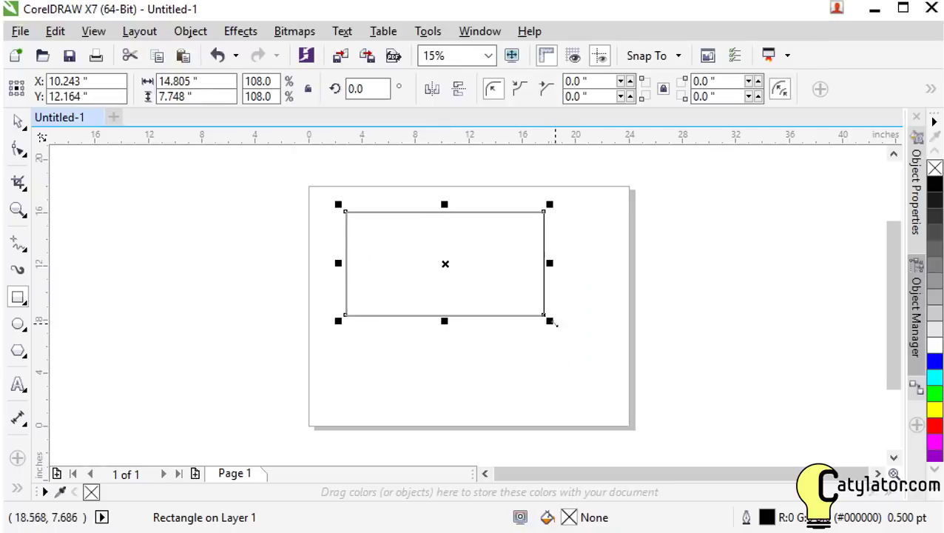
drag(549, 320, 580, 337)
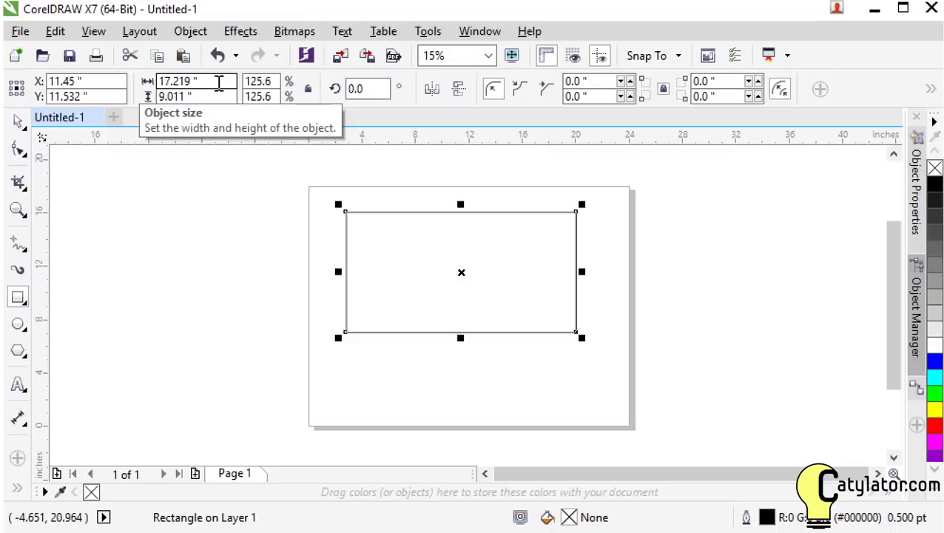
Size the rectangle to 20 × 10 inches and nudge it slightly down and right.
click(220, 81)
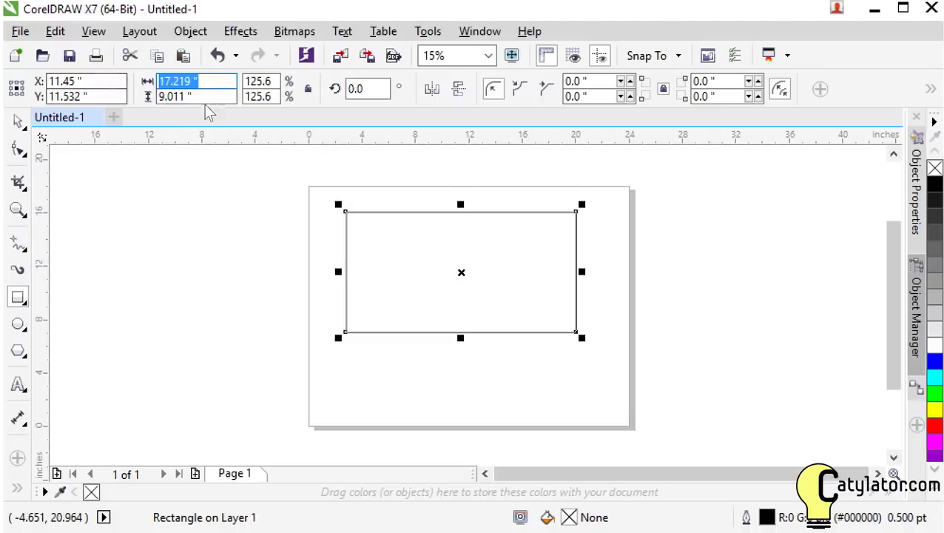
text(20)
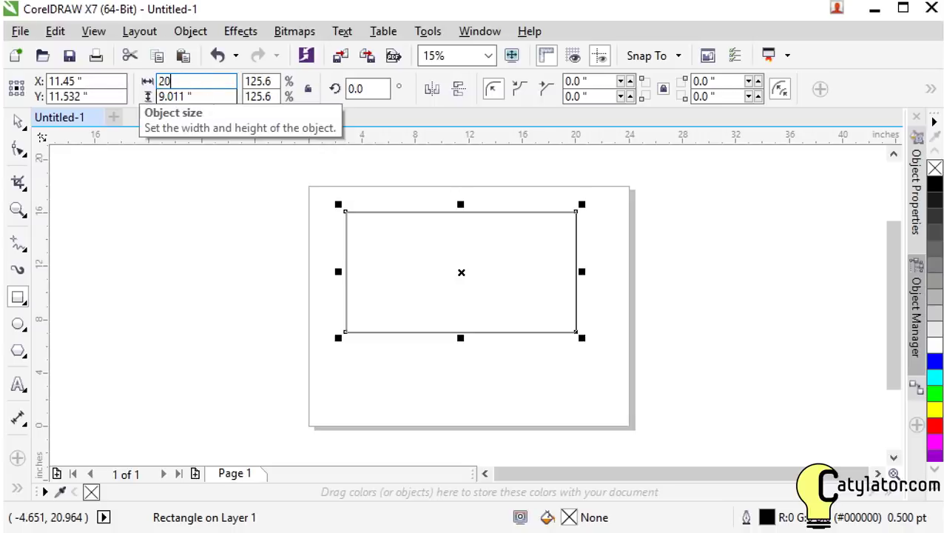
click(196, 95)
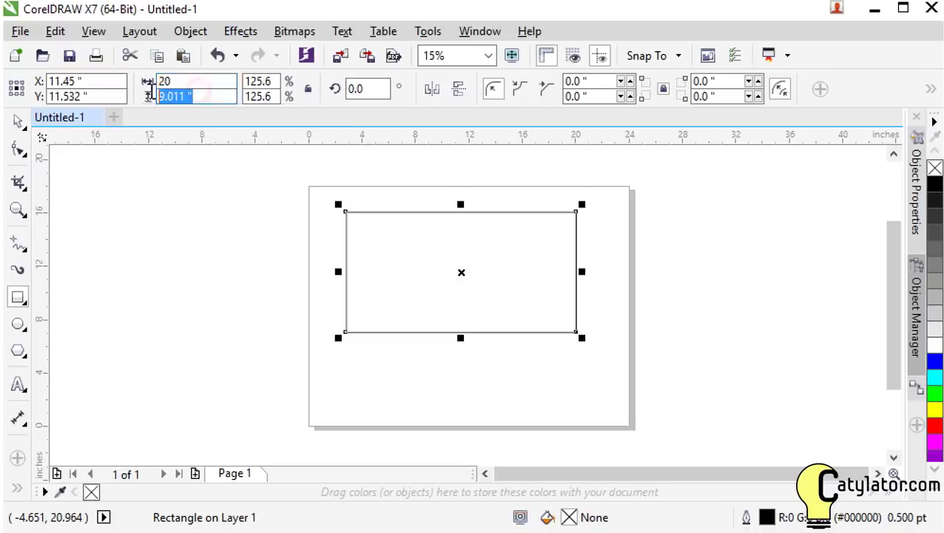
text(10)
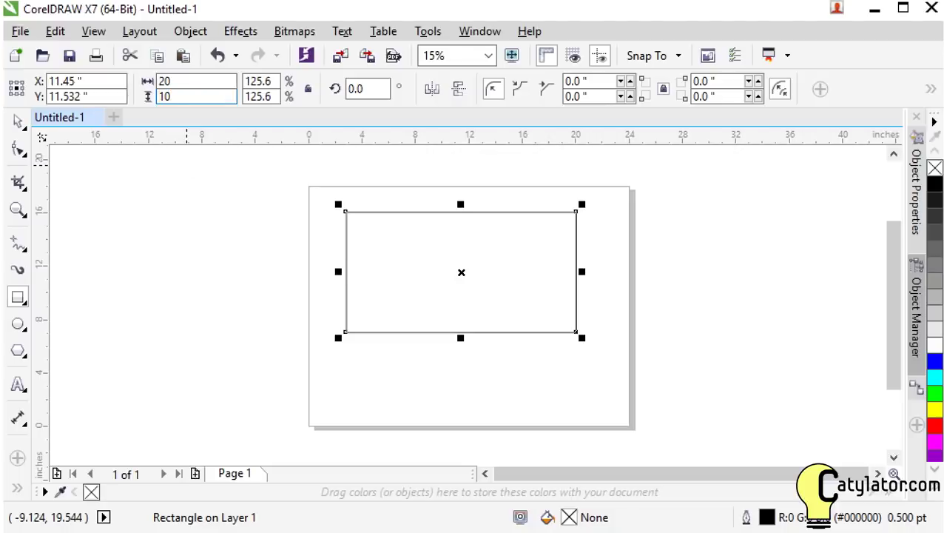
key(Return)
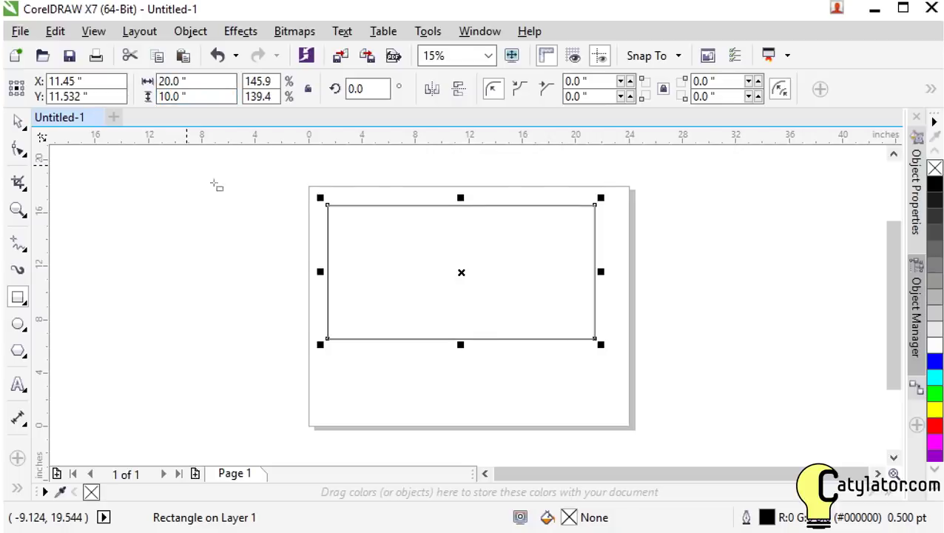
drag(460, 271, 469, 284)
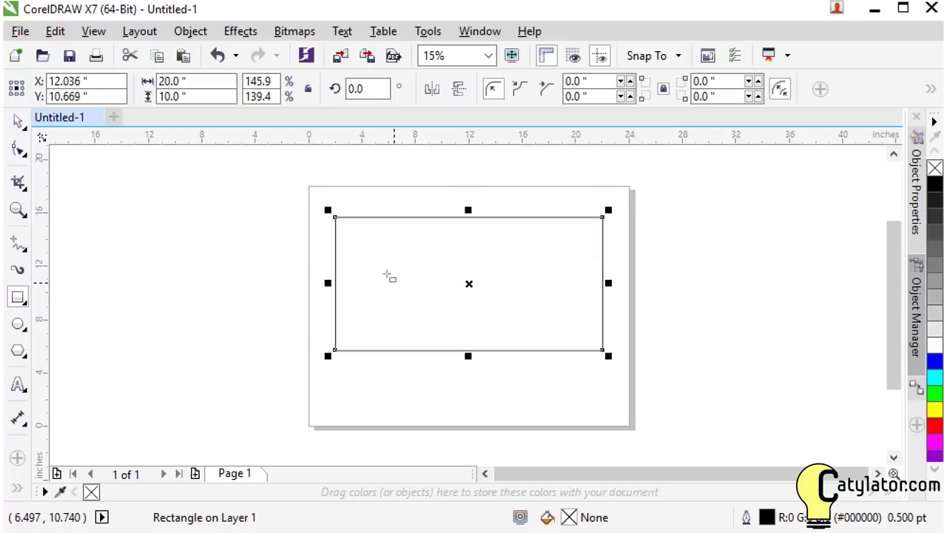
Toggle Lock ratio and set the rectangle to exactly 18 × 9 inches.
click(309, 94)
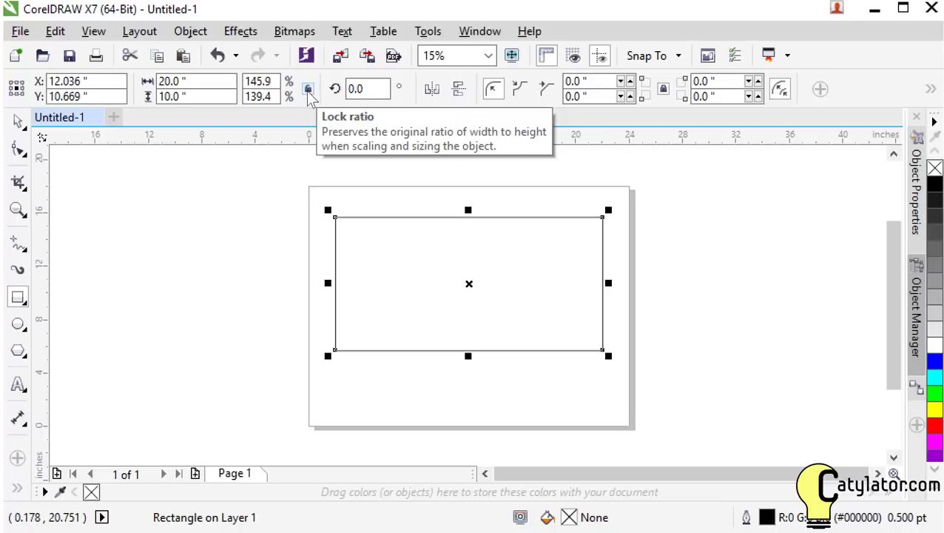
click(309, 94)
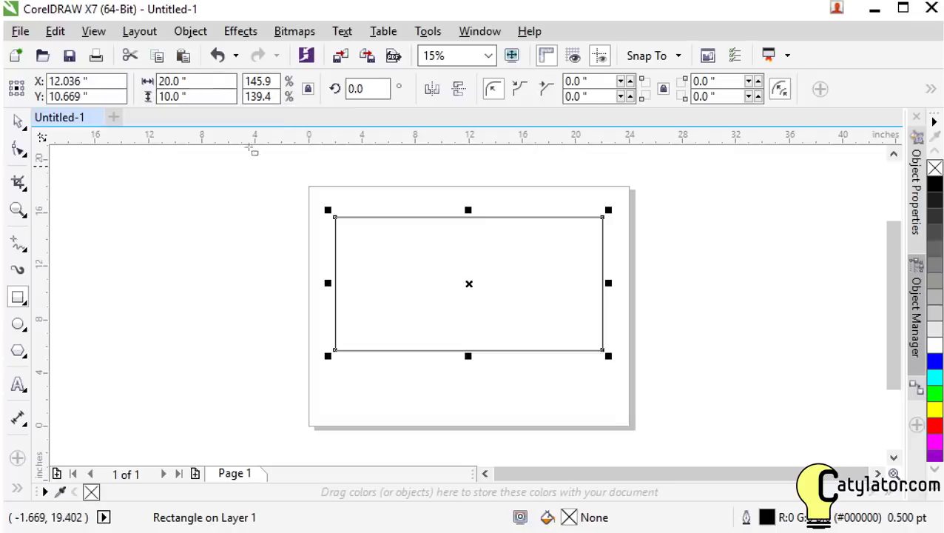
click(211, 82)
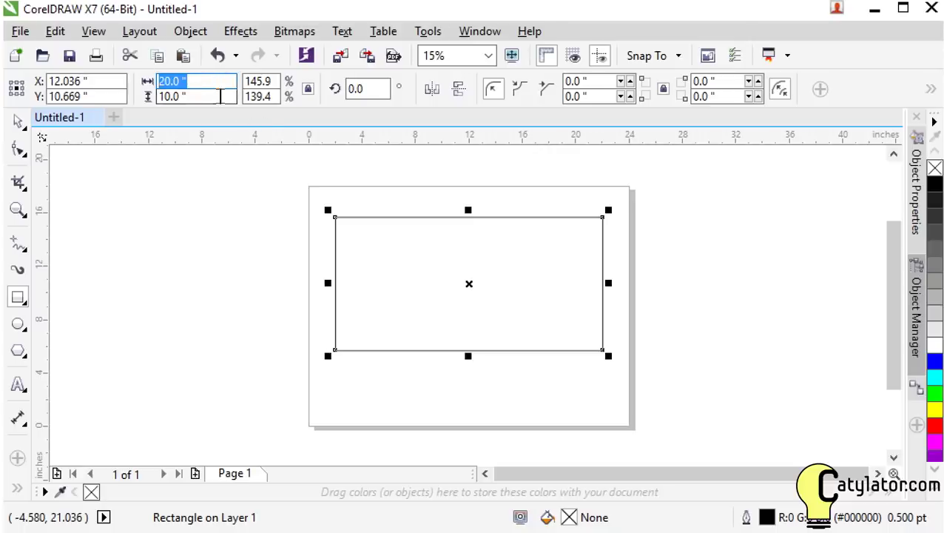
text(18)
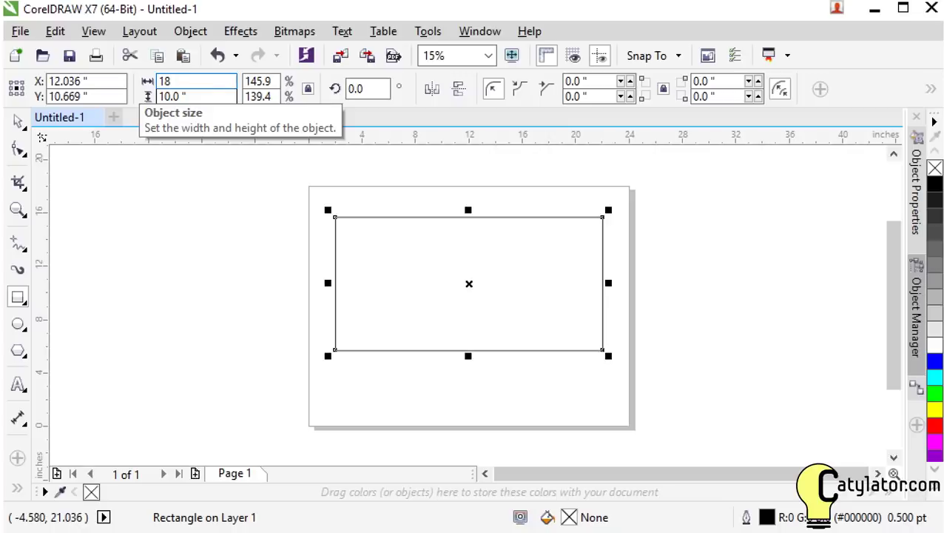
key(Tab)
text(9)
key(Return)
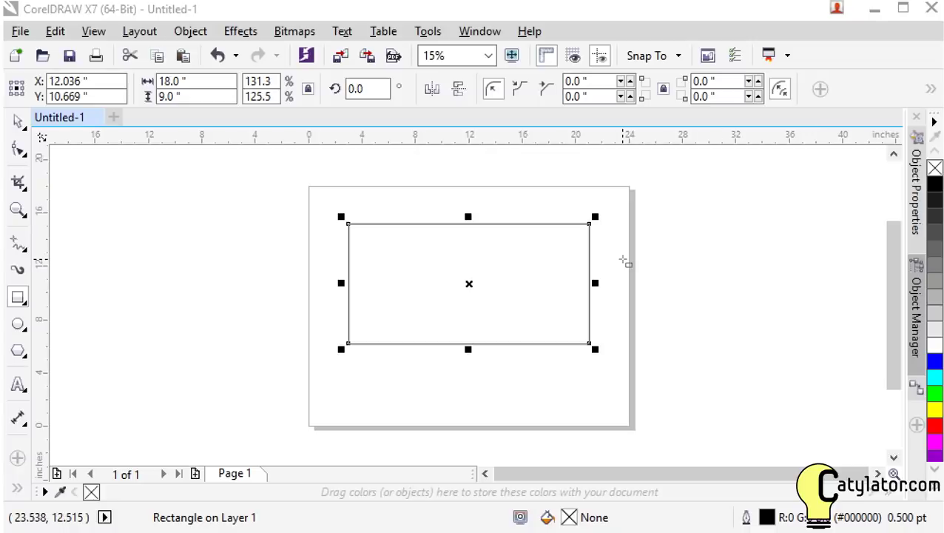
Give the rectangle a red Hairline outline in Object Properties.
click(918, 196)
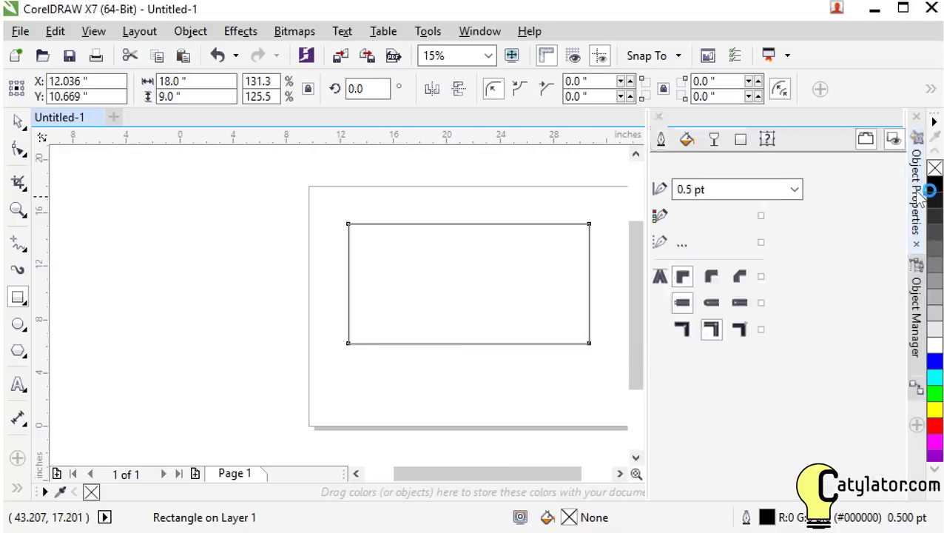
click(794, 190)
click(777, 222)
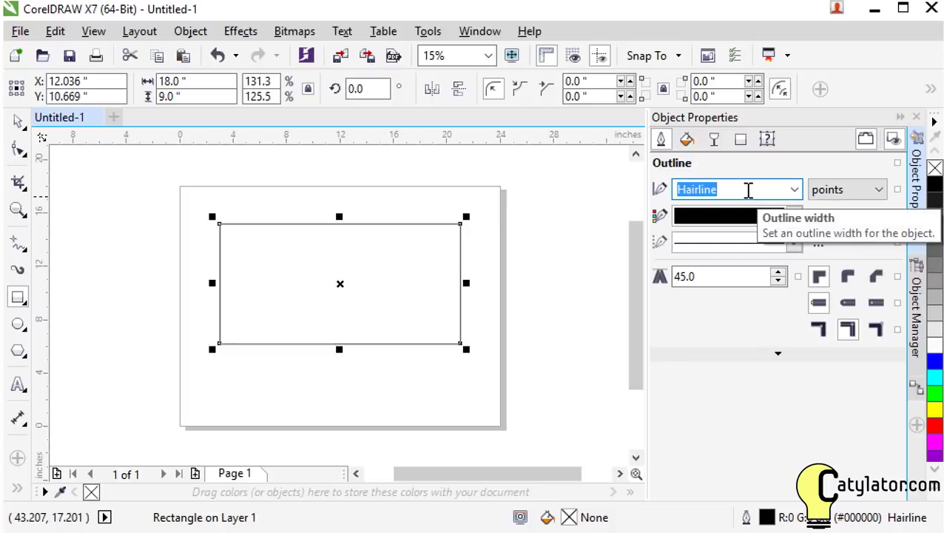
click(795, 216)
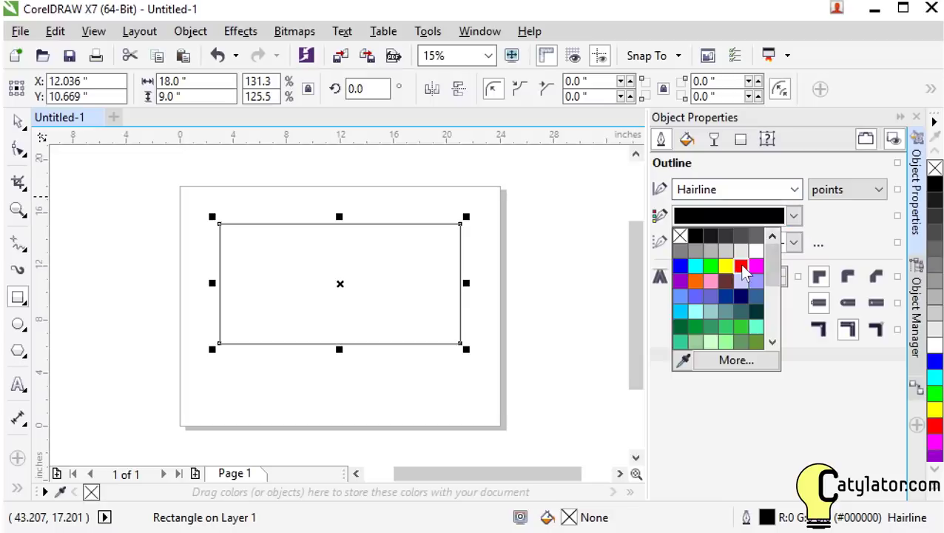
click(743, 268)
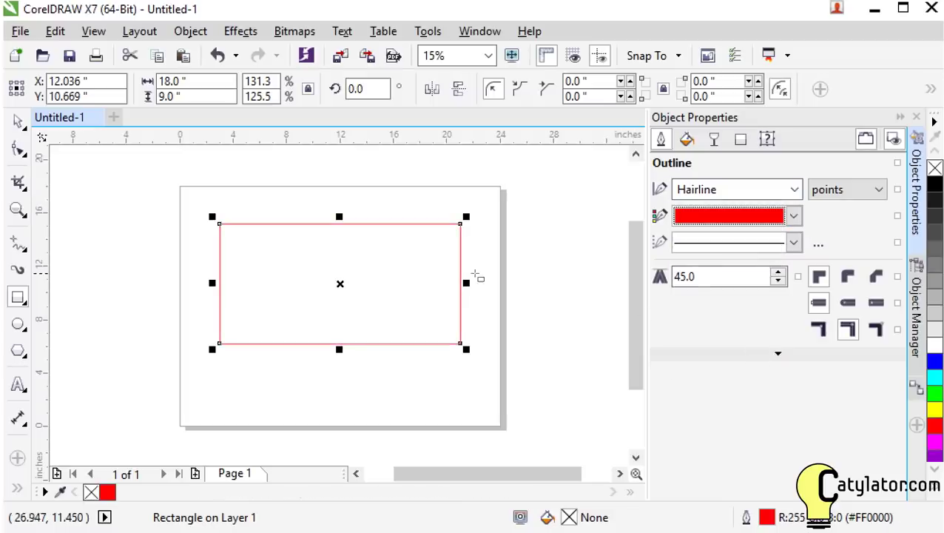
Remove the rectangle's fill so it becomes an unfilled red frame.
click(686, 142)
click(694, 191)
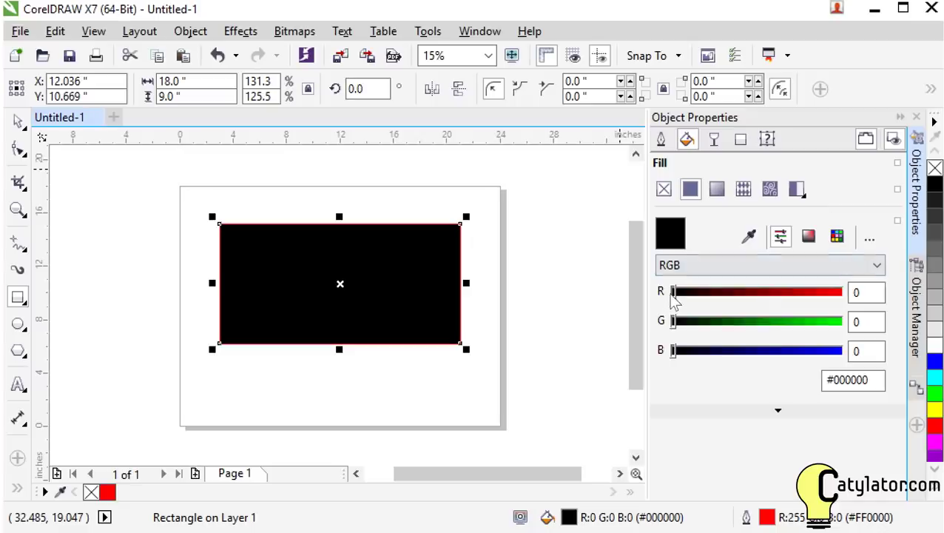
drag(677, 295, 804, 305)
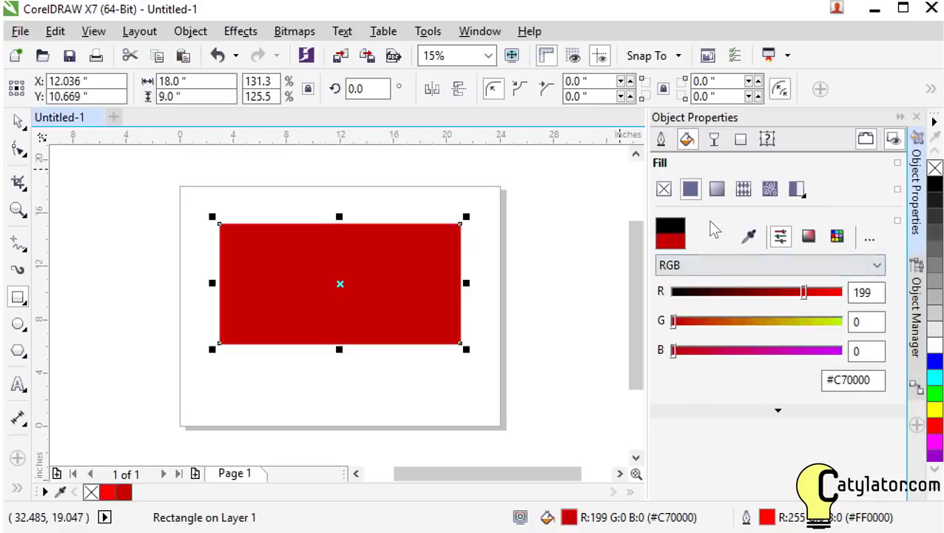
click(664, 191)
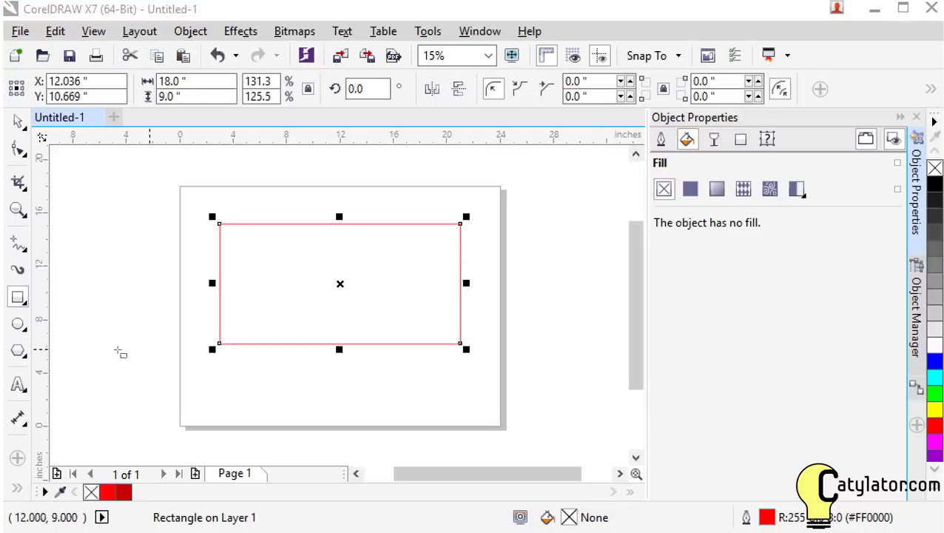
Swap the wide ellipse for a 5.68-inch circle and add a horizontal guideline across the frame's middle.
click(21, 326)
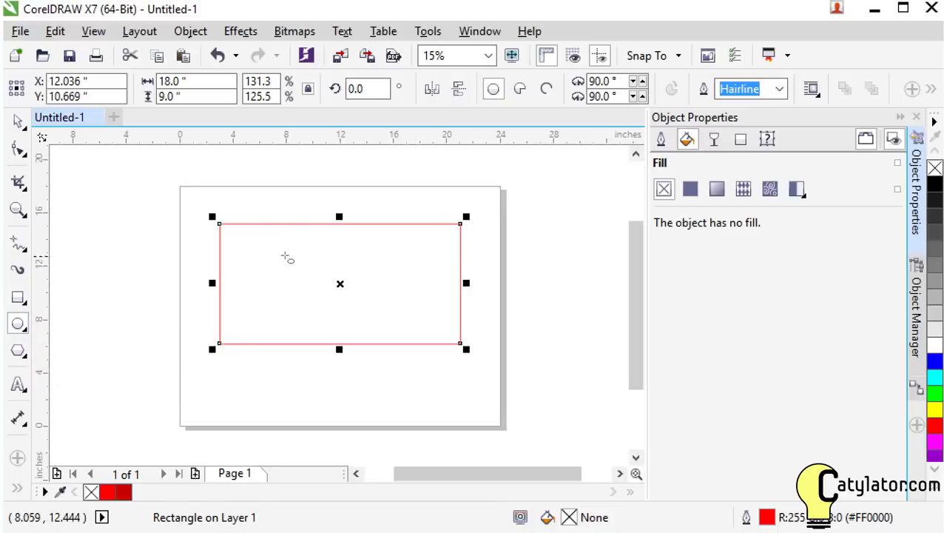
mouse_move(280, 253)
mouse_down()
mouse_move(355, 296)
mouse_move(409, 306)
mouse_up()
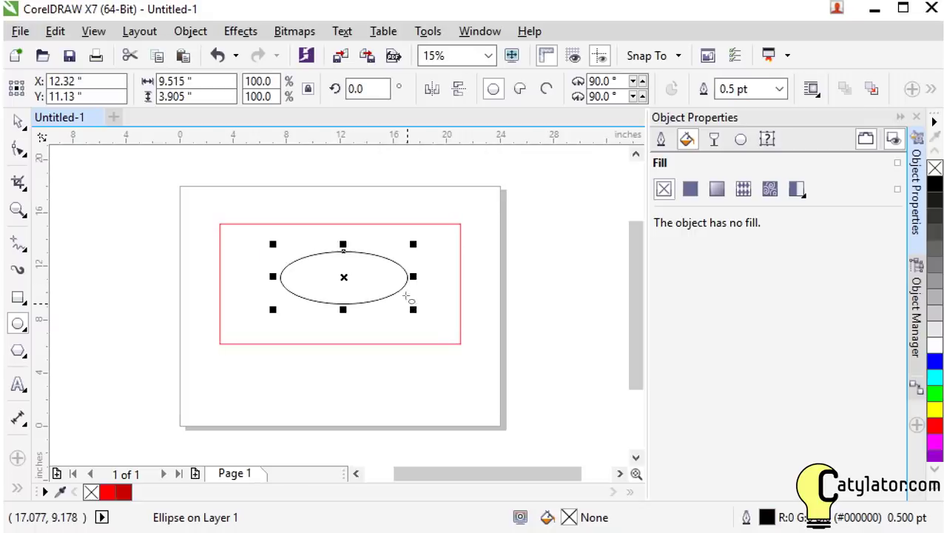
click(218, 55)
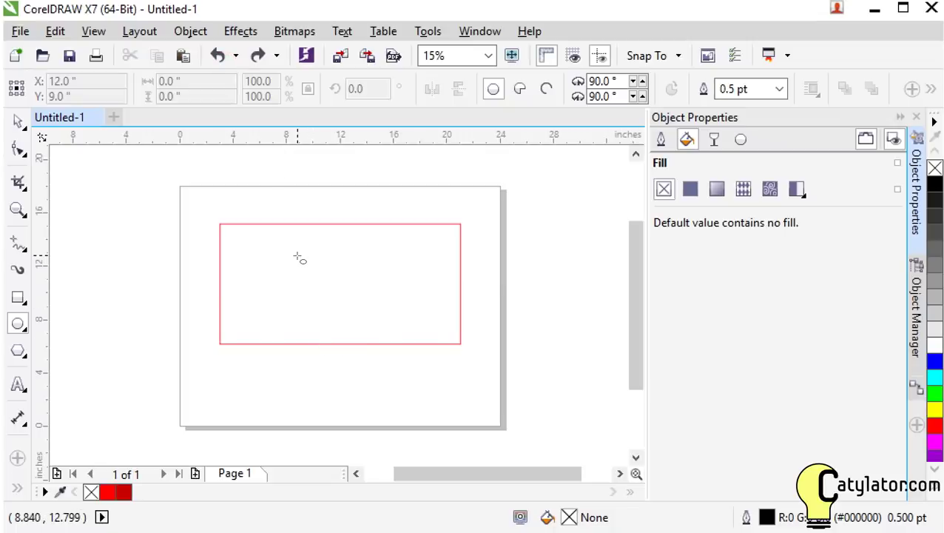
drag(298, 257, 349, 278)
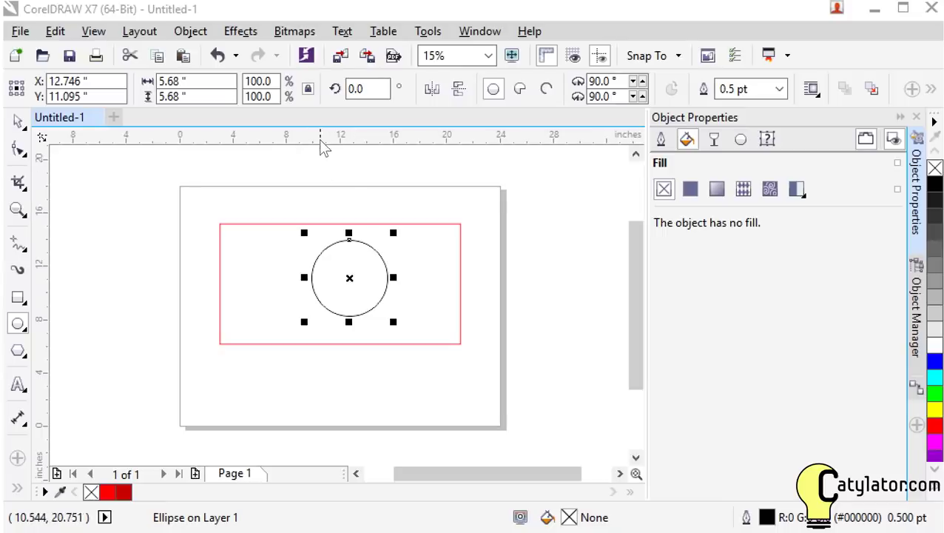
drag(317, 135, 226, 288)
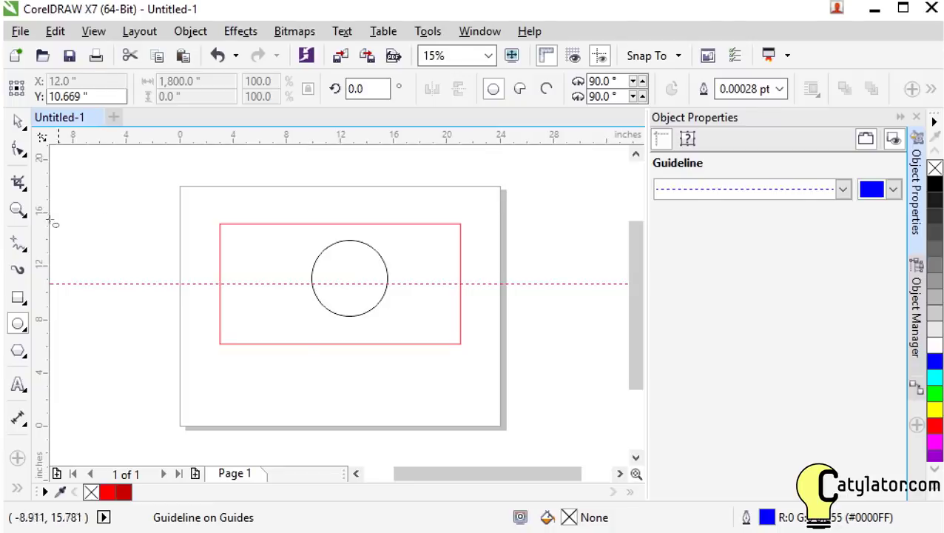
Snap a vertical guideline to the frame's top midpoint at about 12.04 inches, then select the circle.
drag(41, 227, 340, 229)
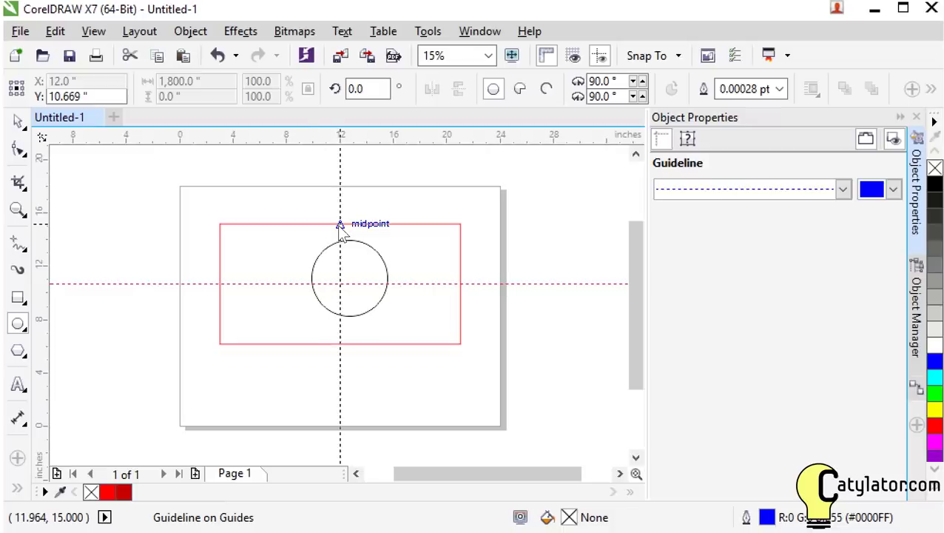
mouse_move(340, 228)
mouse_down()
mouse_move(268, 228)
mouse_move(341, 228)
mouse_up()
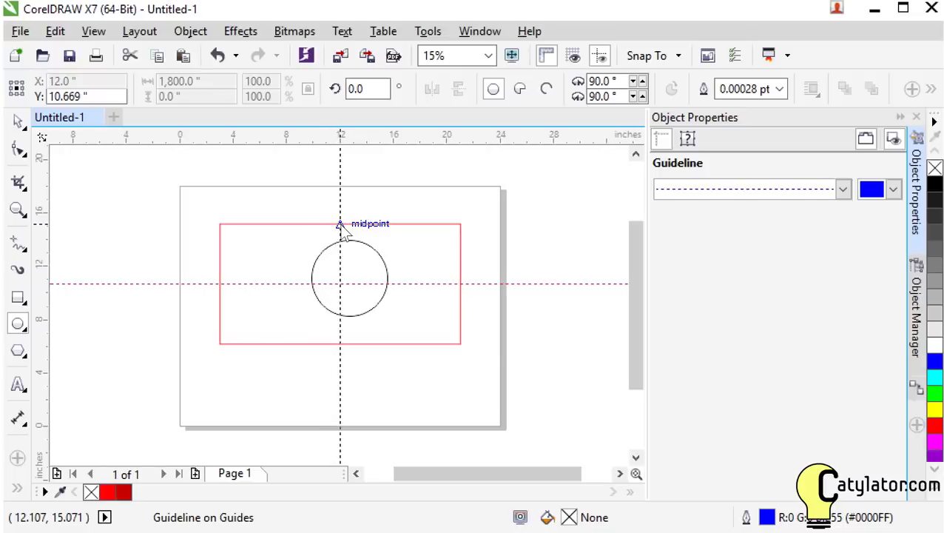
drag(341, 226, 341, 226)
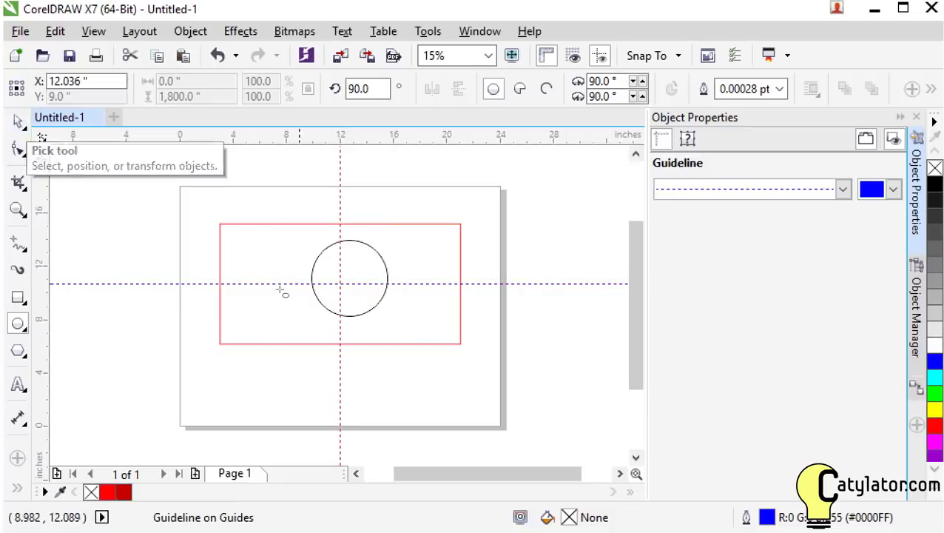
click(17, 123)
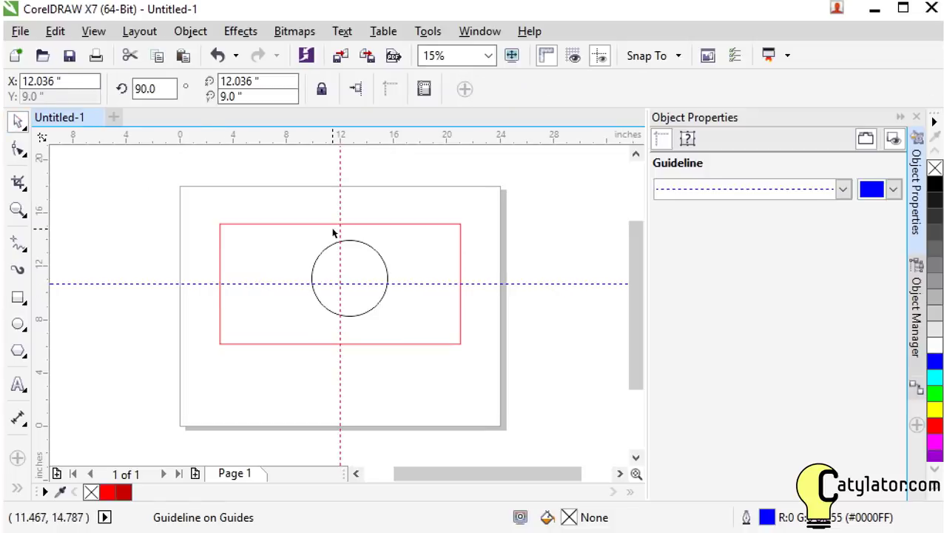
click(315, 264)
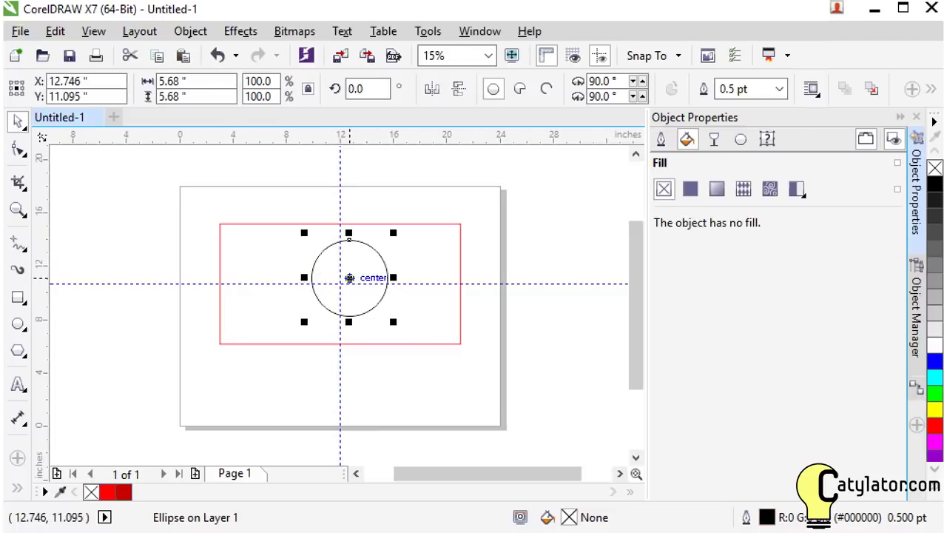
Snap the circle's centre to the guideline crossing at about 12.036 × 10.669 inches.
mouse_move(349, 277)
mouse_down()
mouse_move(355, 259)
mouse_move(329, 297)
mouse_move(340, 283)
mouse_up()
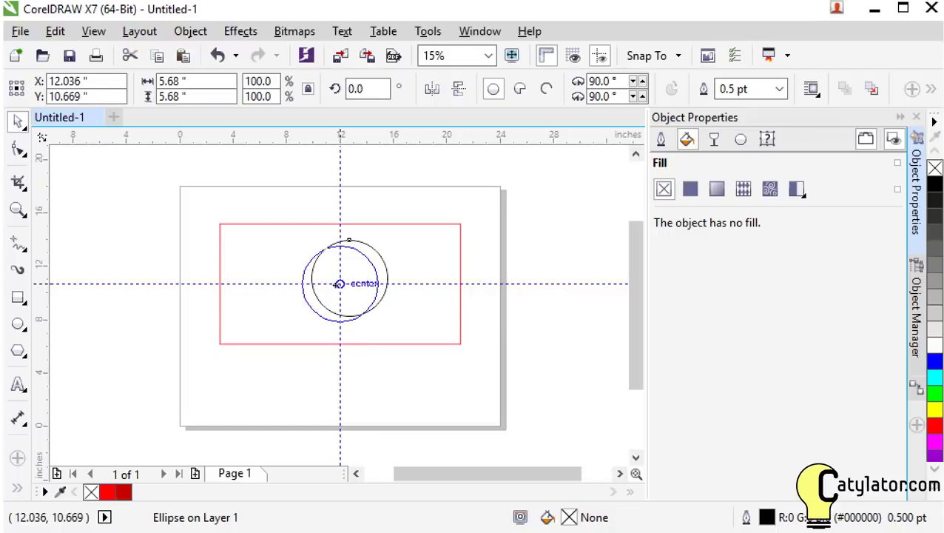
drag(340, 284, 339, 284)
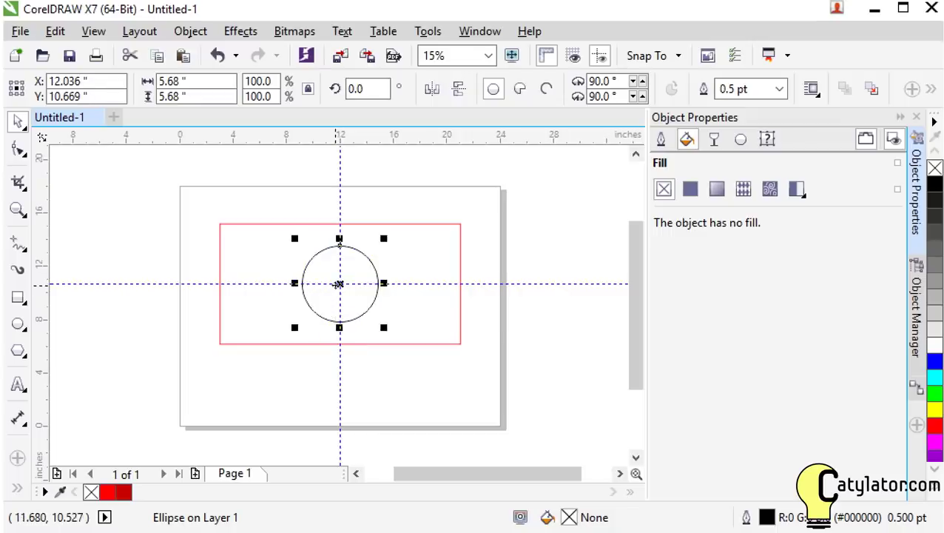
click(433, 383)
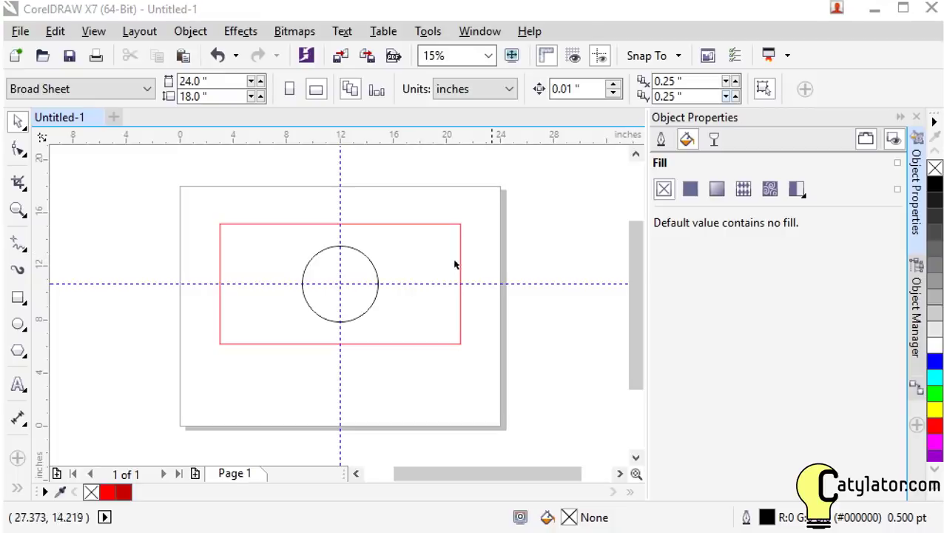
With the 2-Point Line tool, draw a horizontal midline and both corner-to-corner diagonals.
click(25, 252)
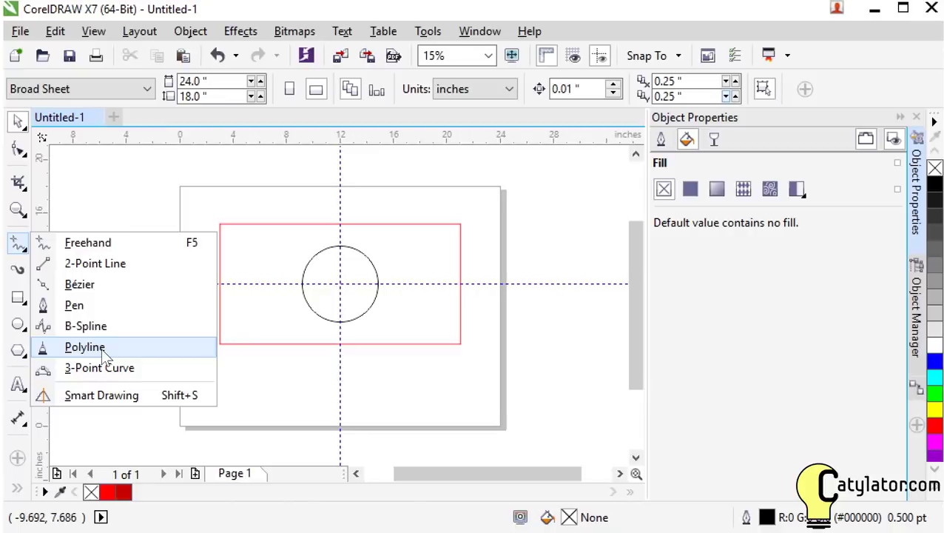
click(109, 262)
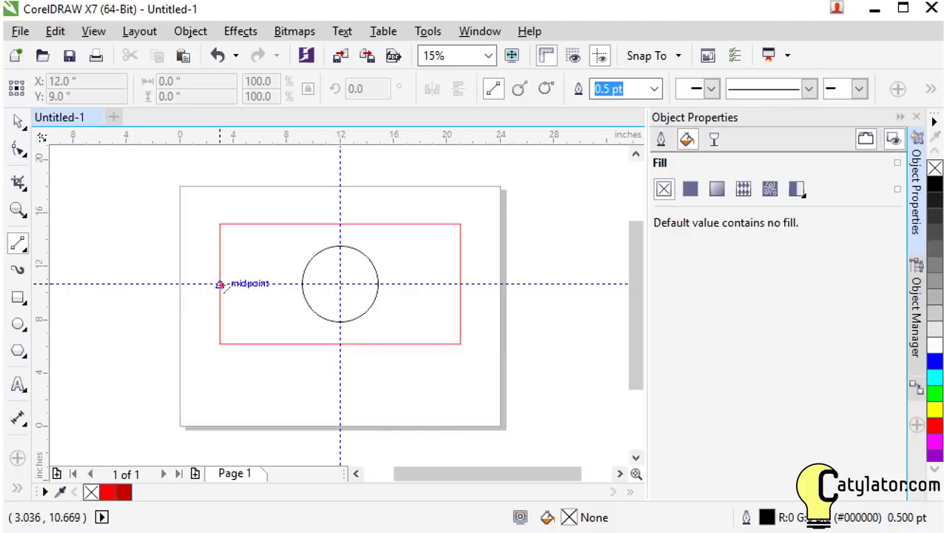
drag(221, 284, 460, 285)
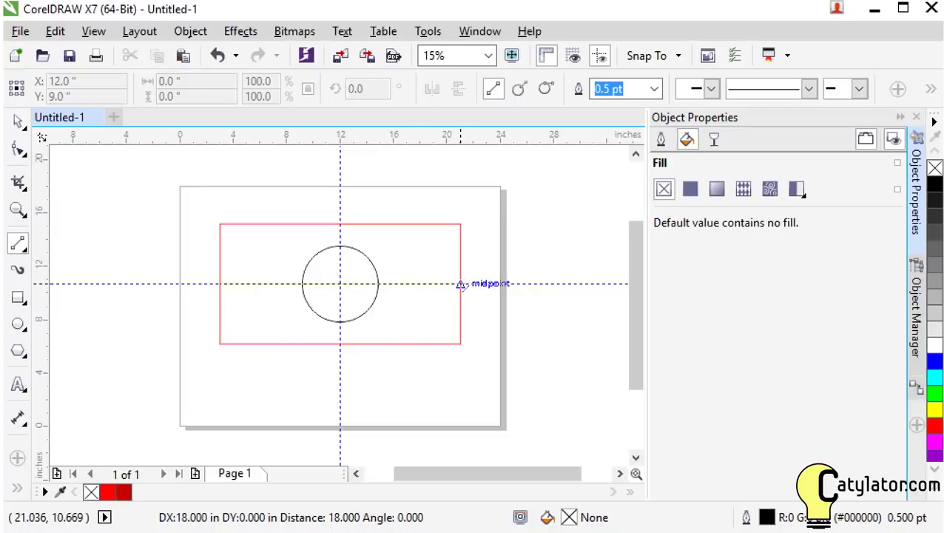
drag(460, 285, 460, 284)
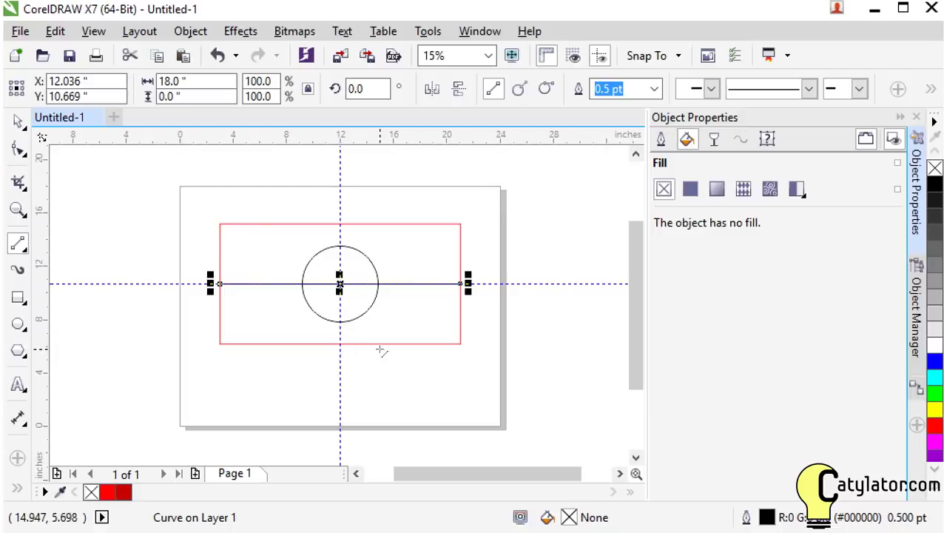
drag(220, 224, 460, 344)
drag(460, 225, 220, 343)
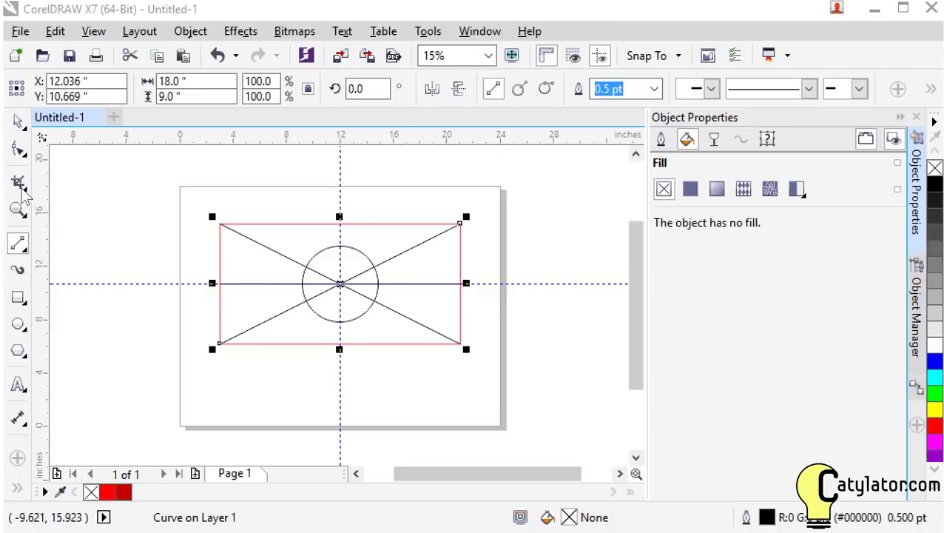
Use Virtual Segment Delete to remove the circle's top and bottom arcs and the four outer diagonal pieces.
click(22, 189)
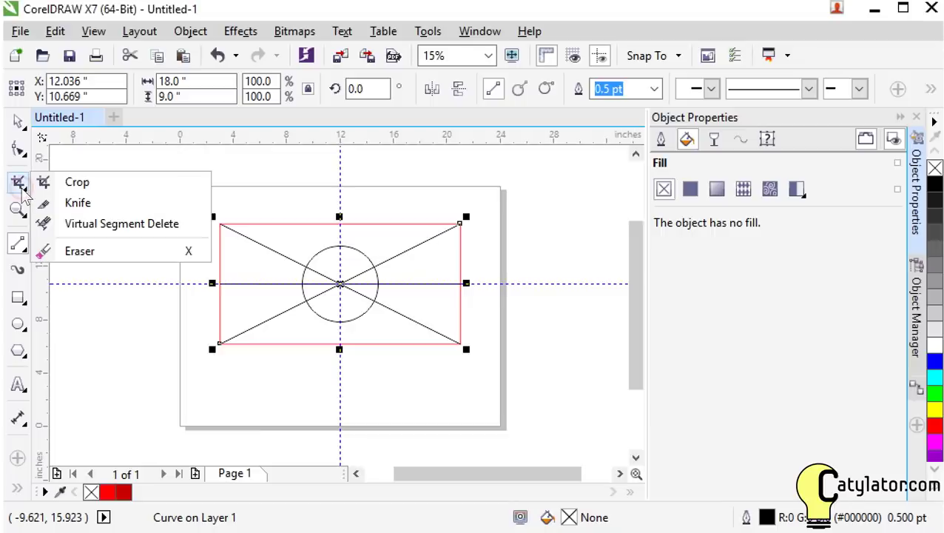
click(131, 230)
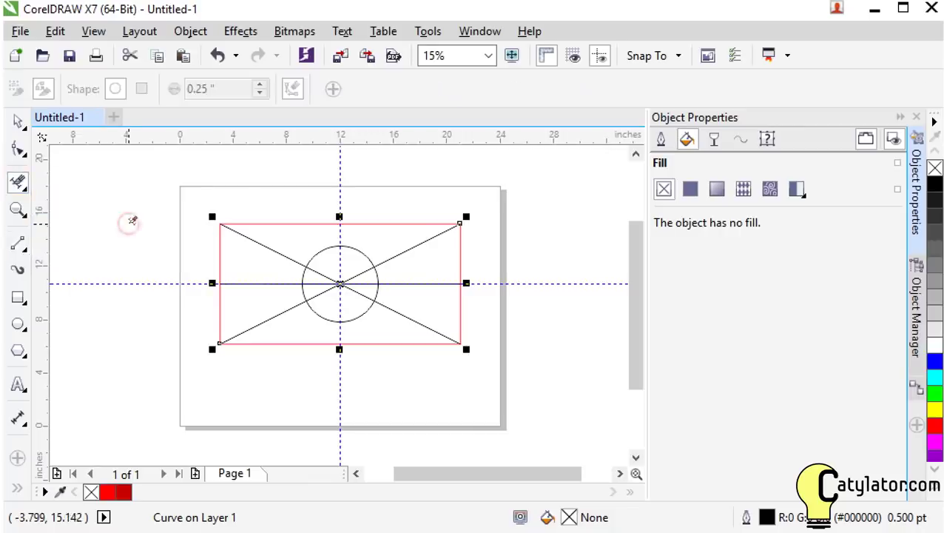
click(321, 249)
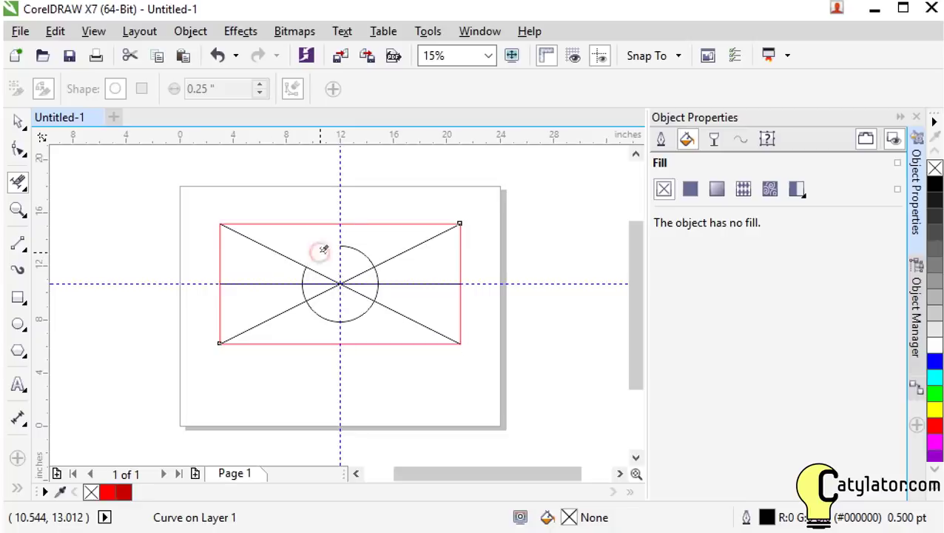
click(362, 250)
click(361, 315)
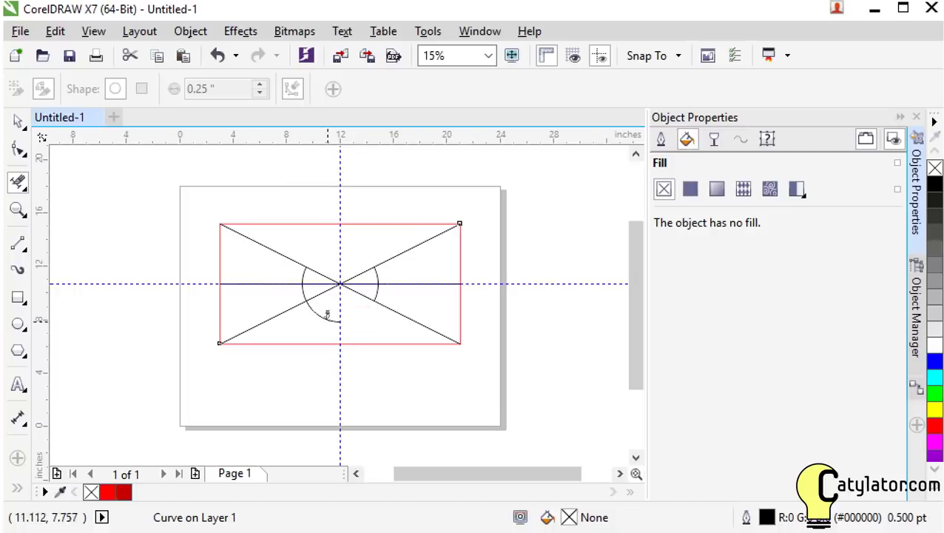
click(323, 318)
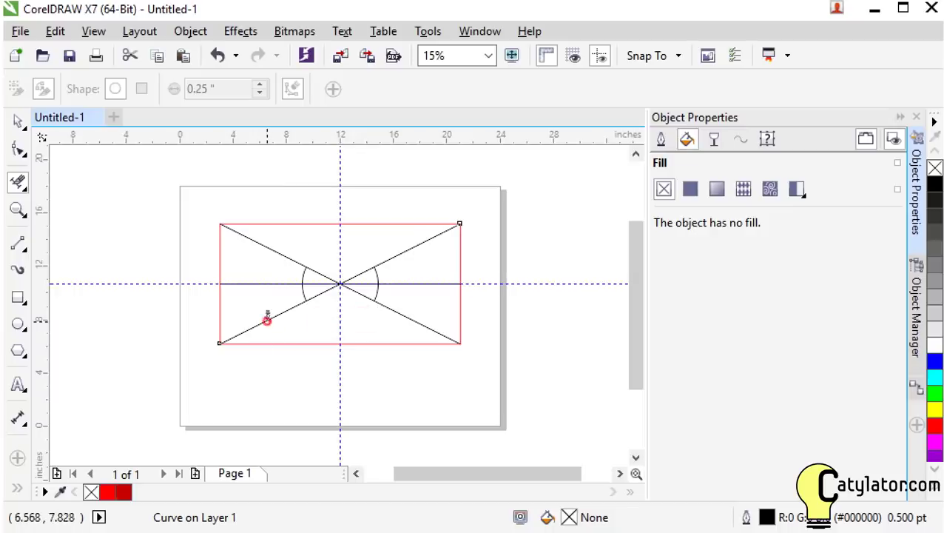
click(268, 318)
click(279, 252)
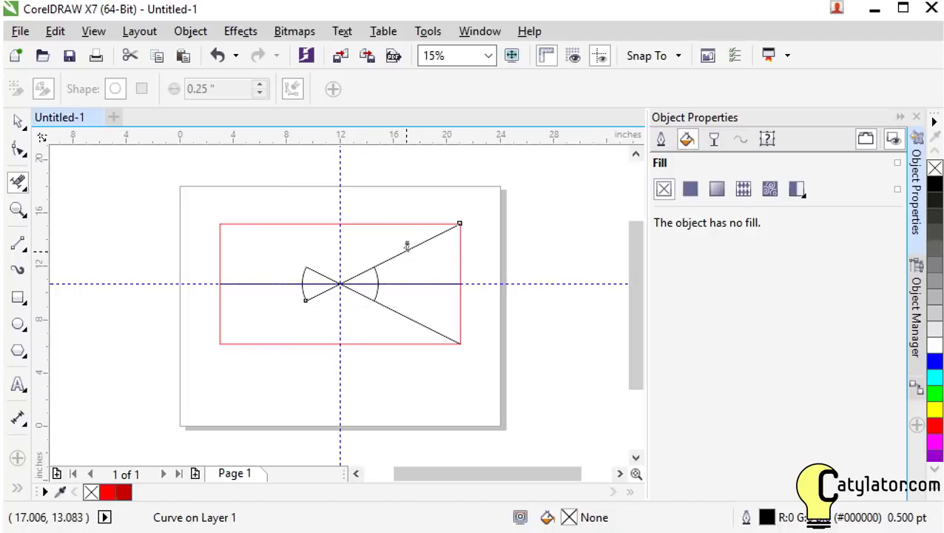
click(404, 251)
click(408, 314)
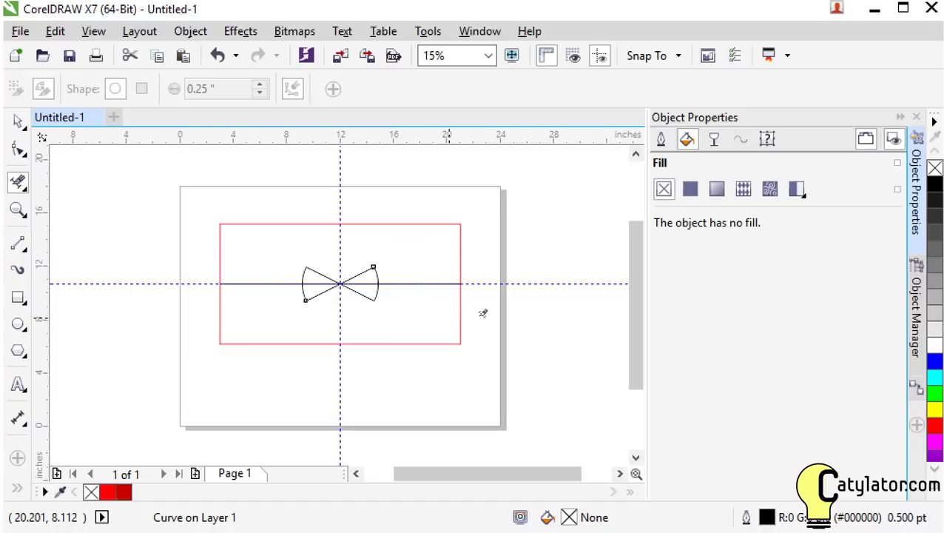
click(870, 5)
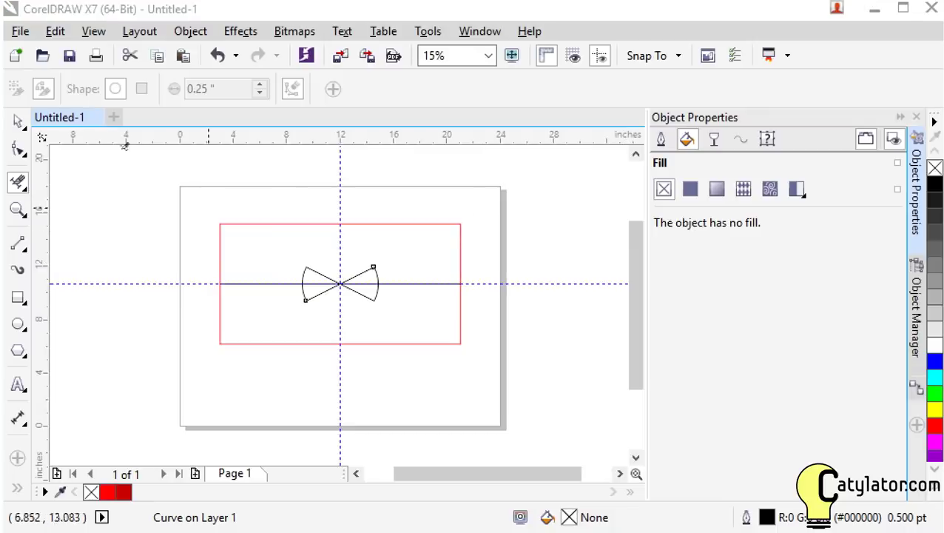
Select the three bow-tie pieces and group them into one object.
click(21, 122)
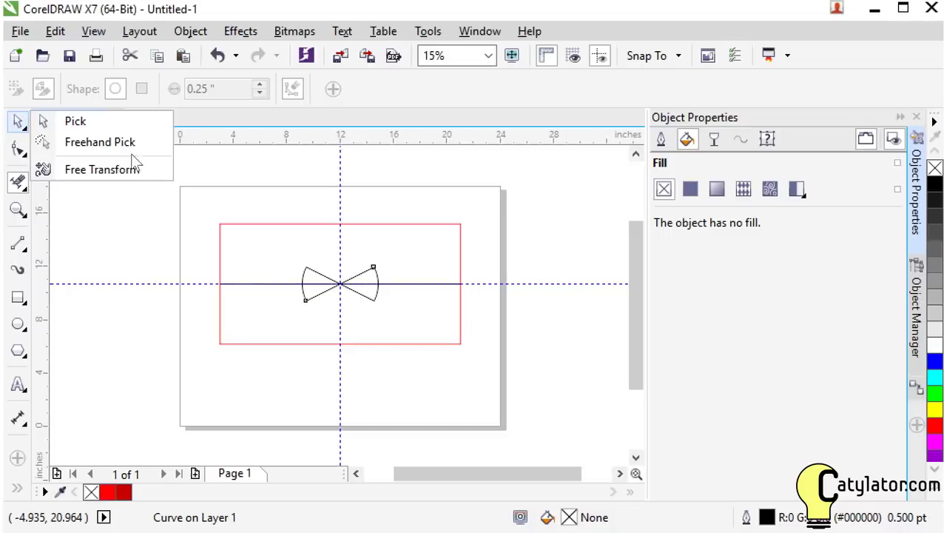
click(95, 121)
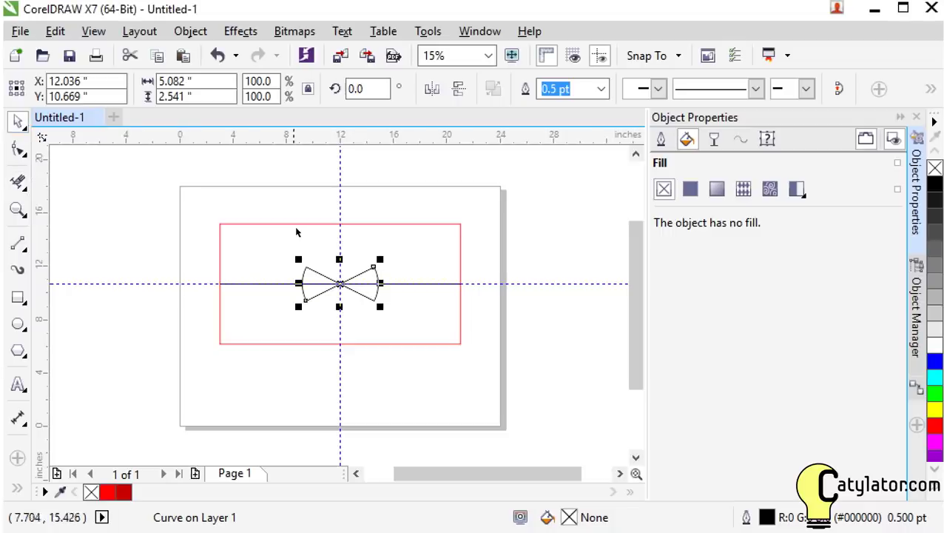
click(292, 176)
drag(287, 203, 405, 331)
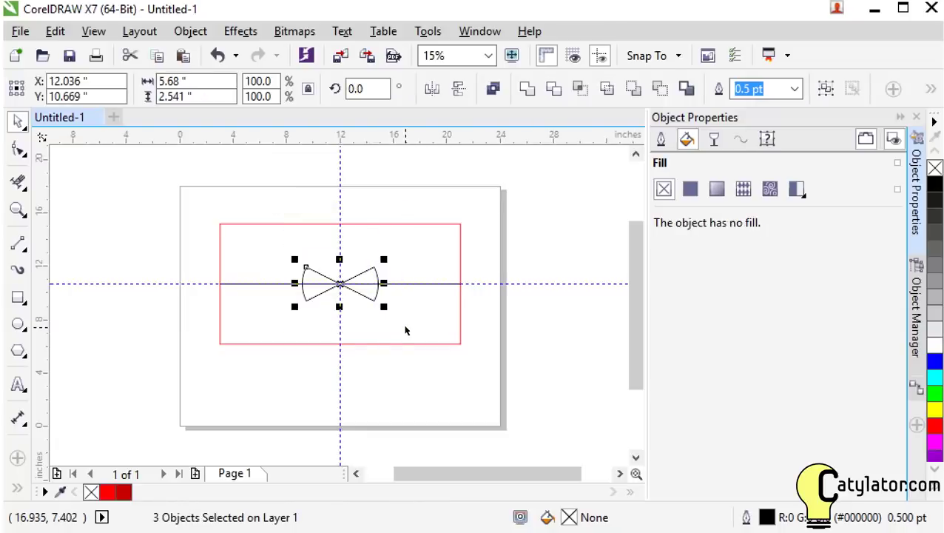
click(191, 31)
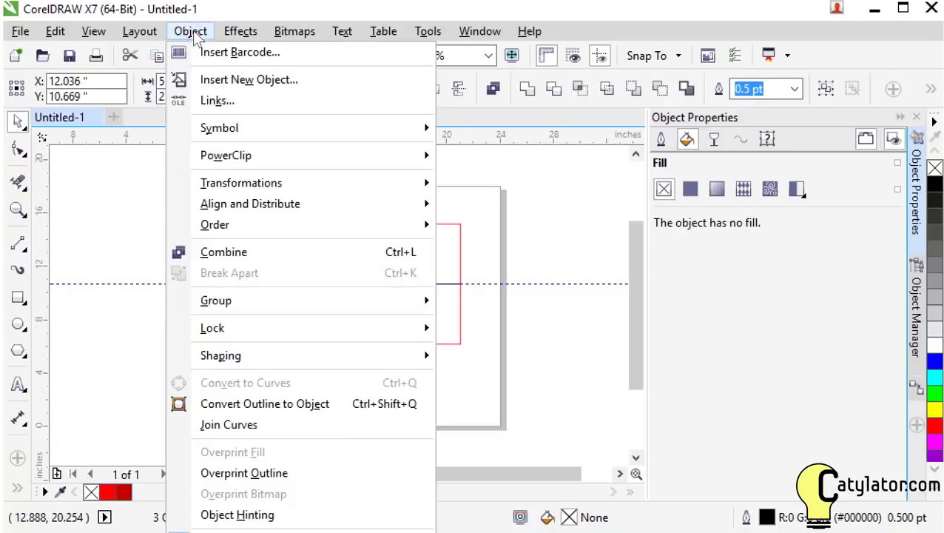
mouse_move(287, 302)
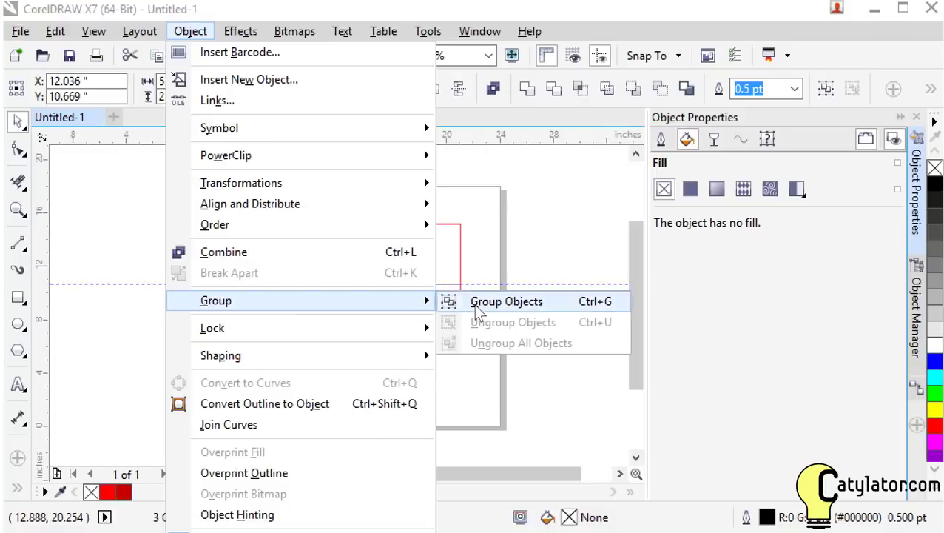
click(506, 302)
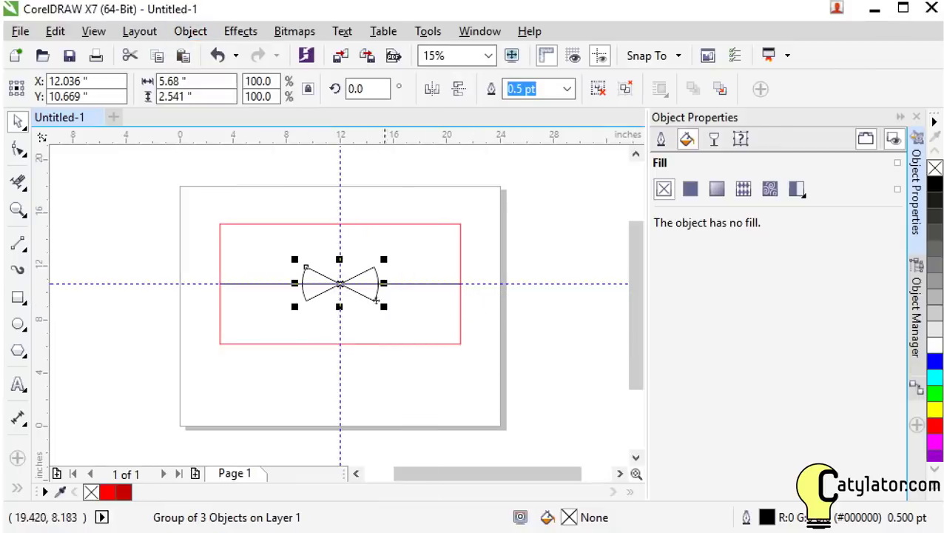
Undo an accidental move, then copy the bow-tie group and paste it twice in place.
drag(340, 286, 385, 316)
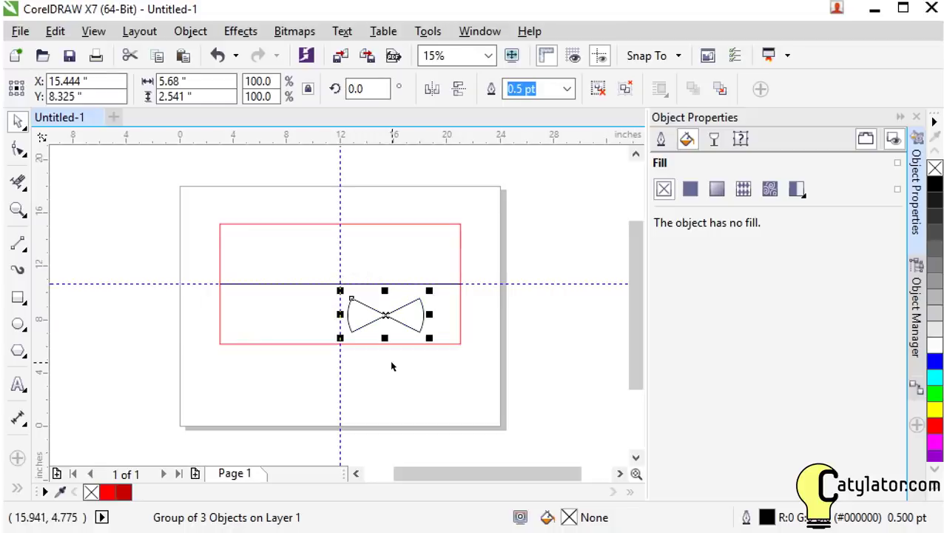
click(219, 56)
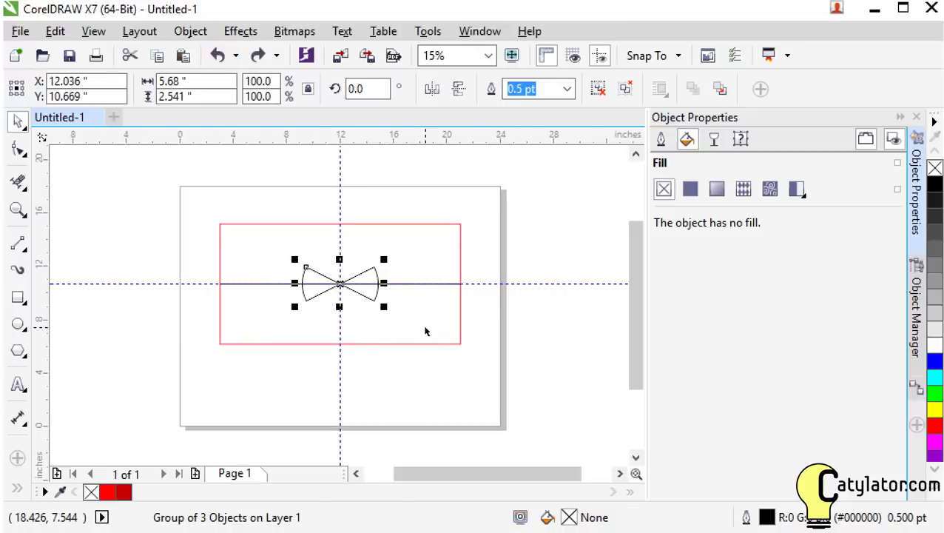
click(419, 327)
click(381, 306)
click(60, 32)
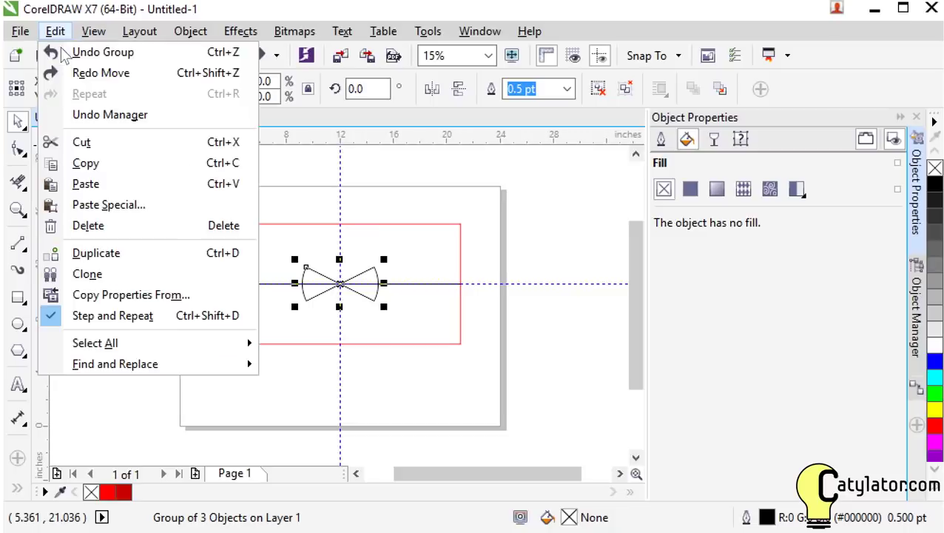
click(119, 162)
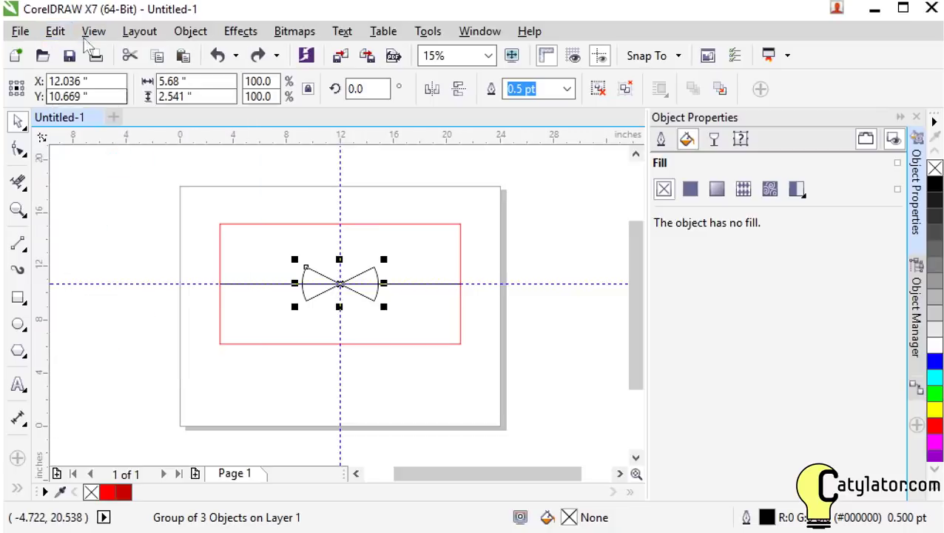
click(55, 31)
click(124, 182)
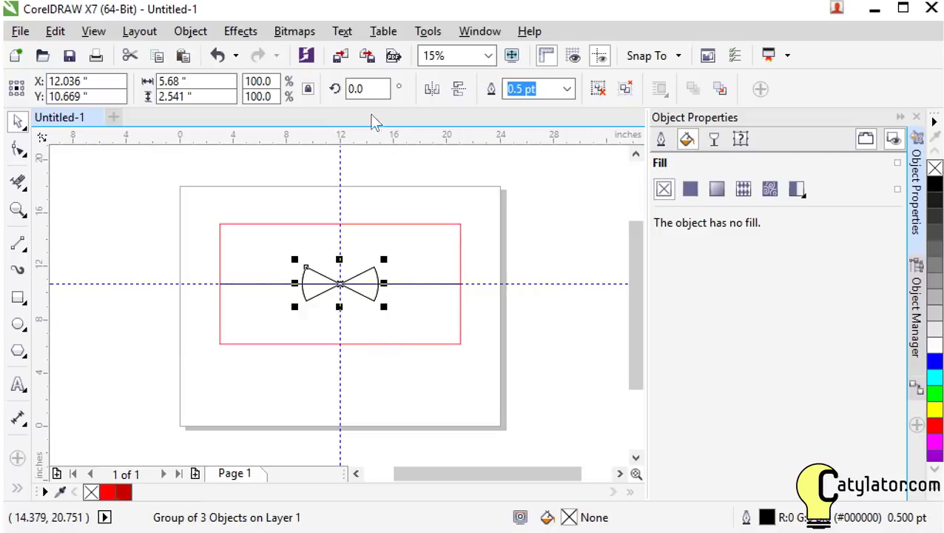
click(355, 89)
Rotate the pasted bowtie copy 90° into a four-petal cross at the guide crossing, then deselect.
text(9)
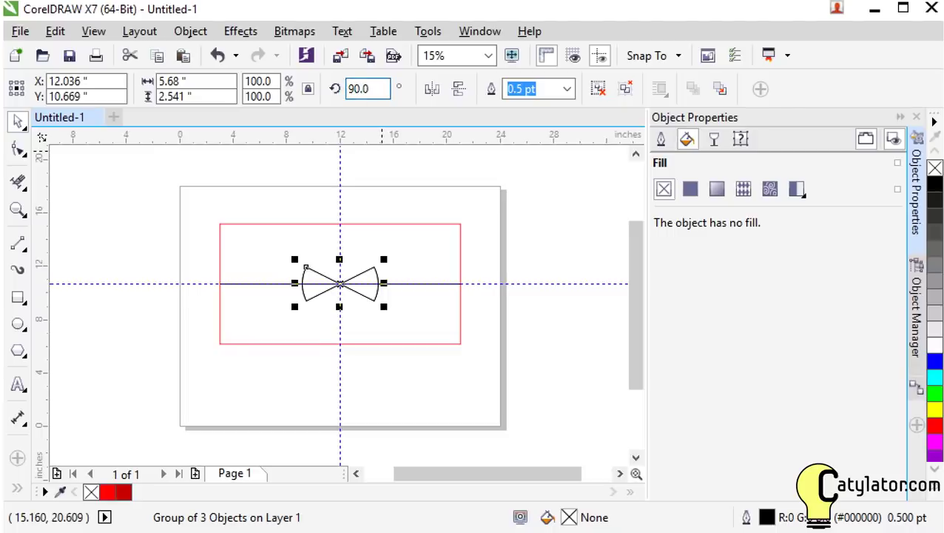
key(Return)
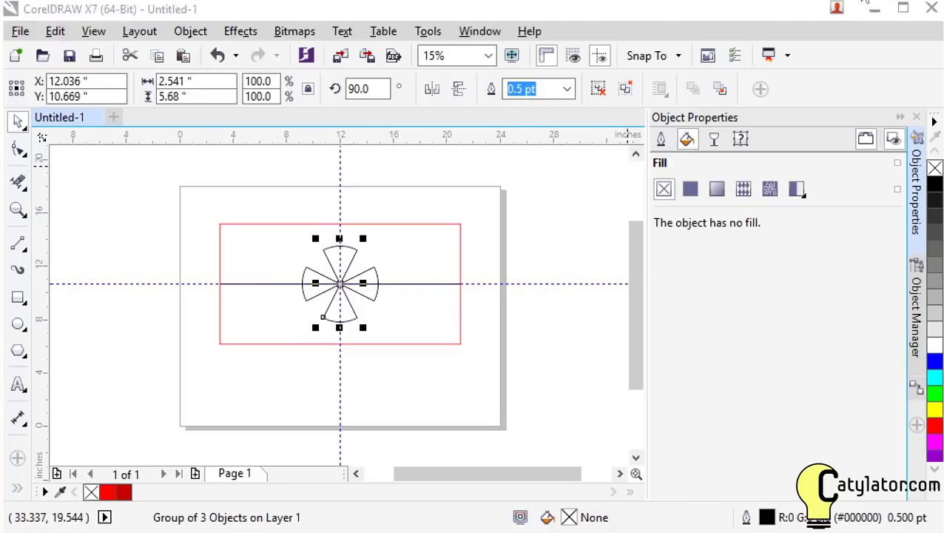
key(Escape)
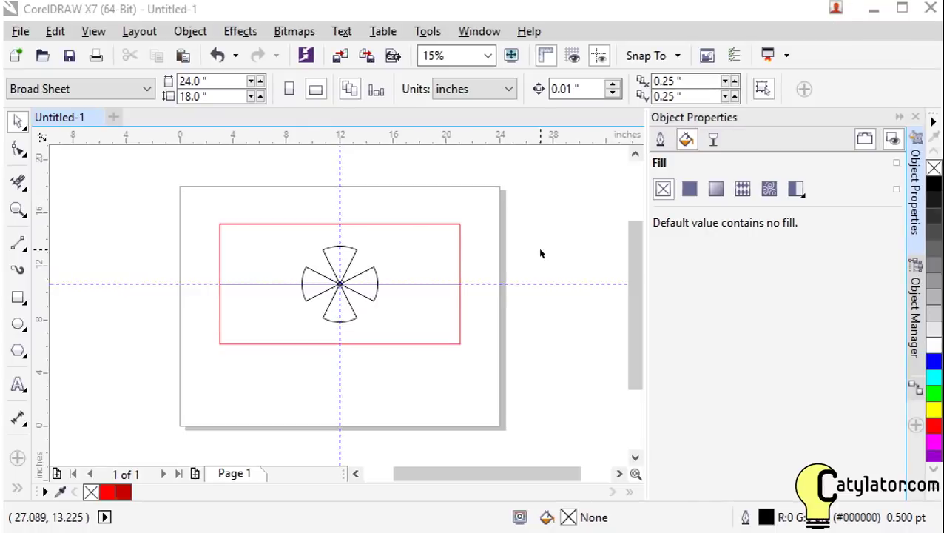
Marquee-select and delete the rectangle and bowtie shapes on the page.
click(203, 161)
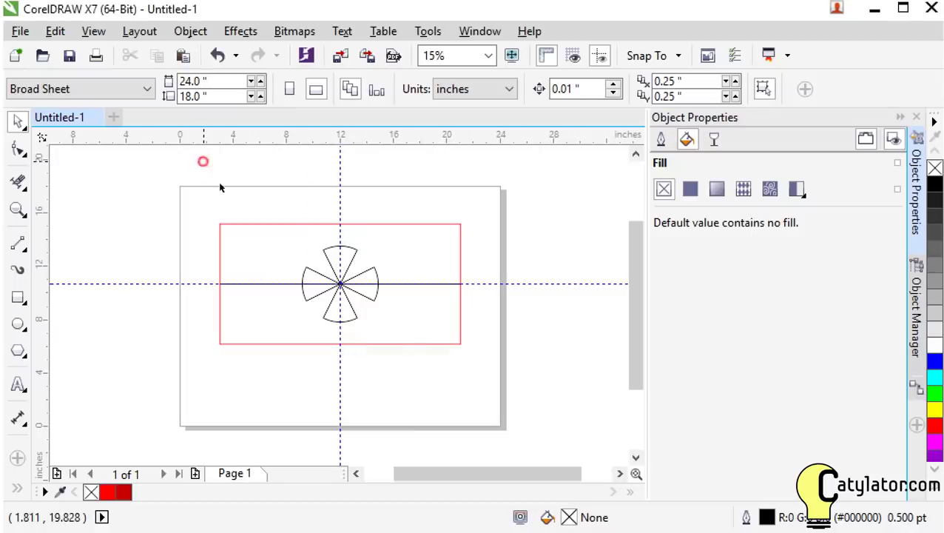
drag(220, 187, 493, 375)
key(Delete)
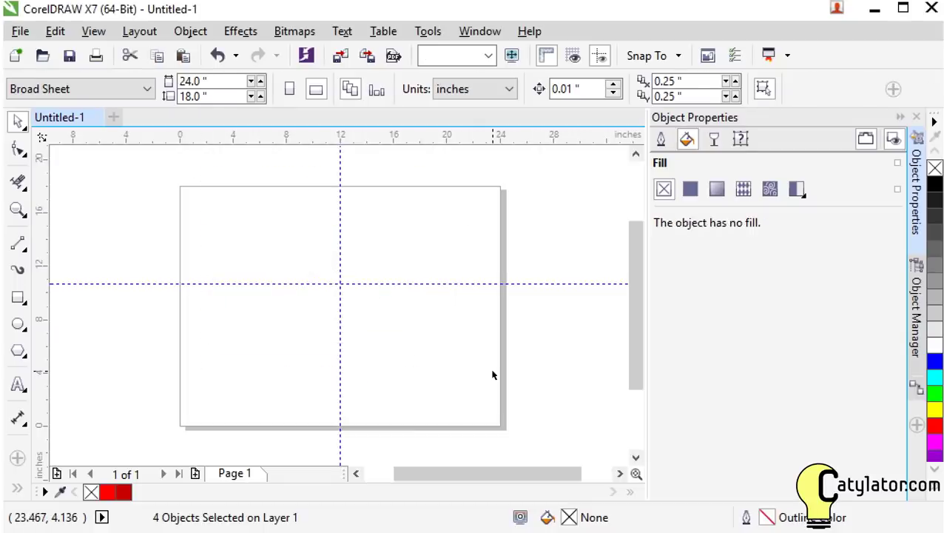
Delete the horizontal guideline and select the vertical guideline.
click(358, 284)
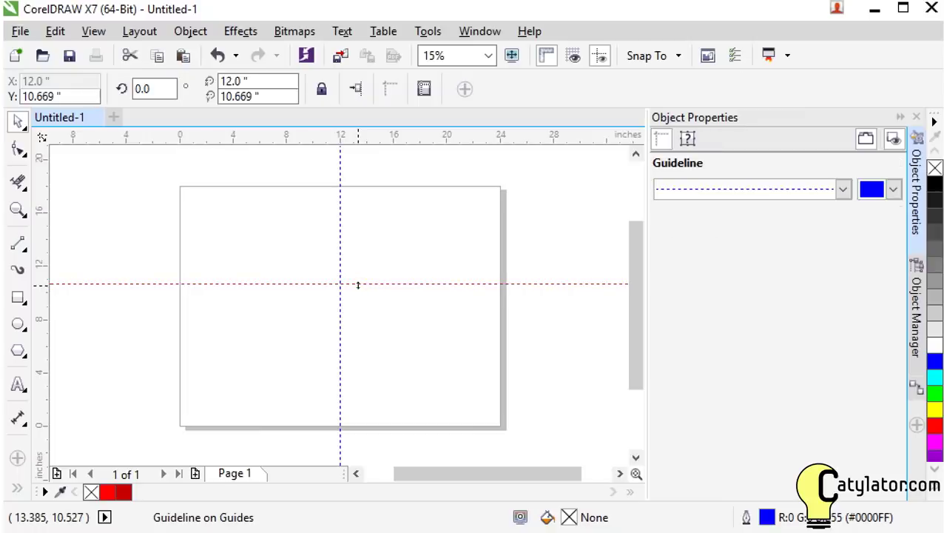
key(Delete)
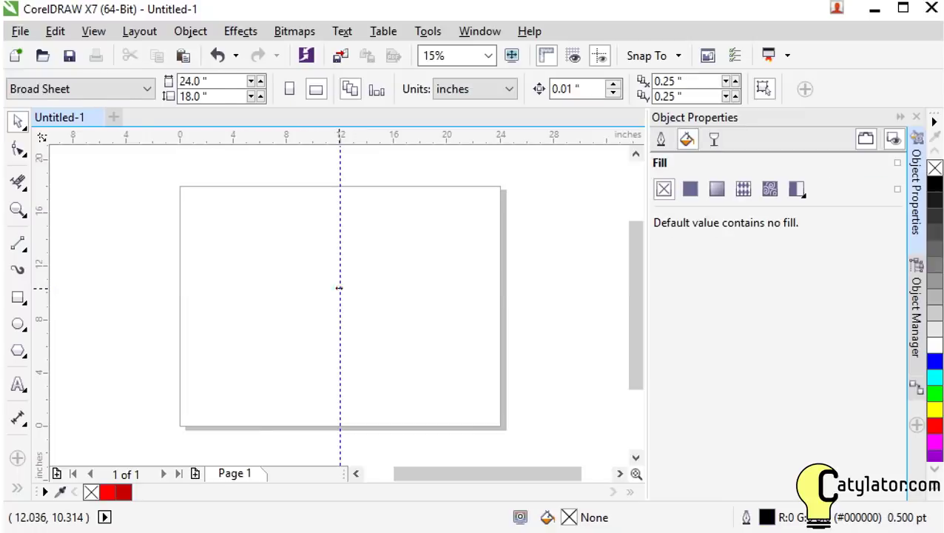
click(339, 289)
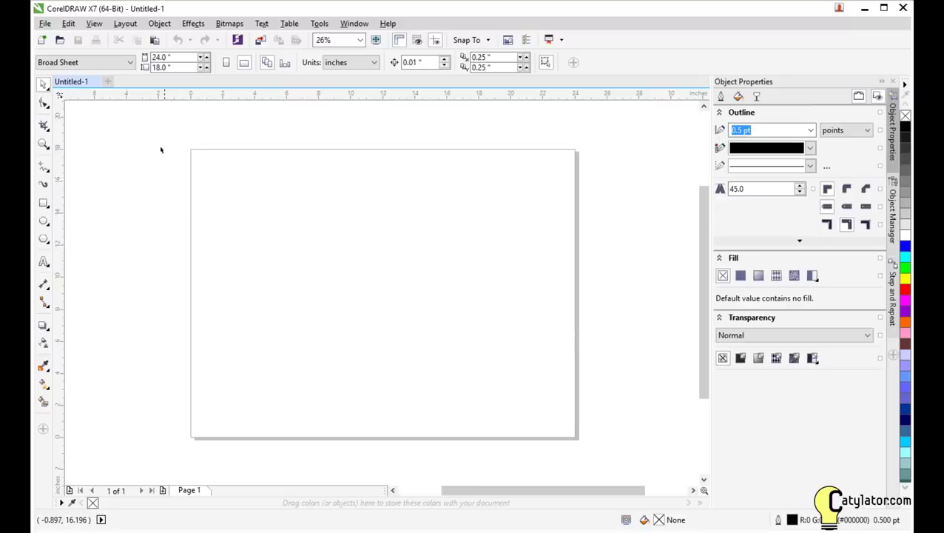
Import yoga.png from the Downloads folder and place it on the page.
click(44, 24)
click(97, 219)
click(609, 209)
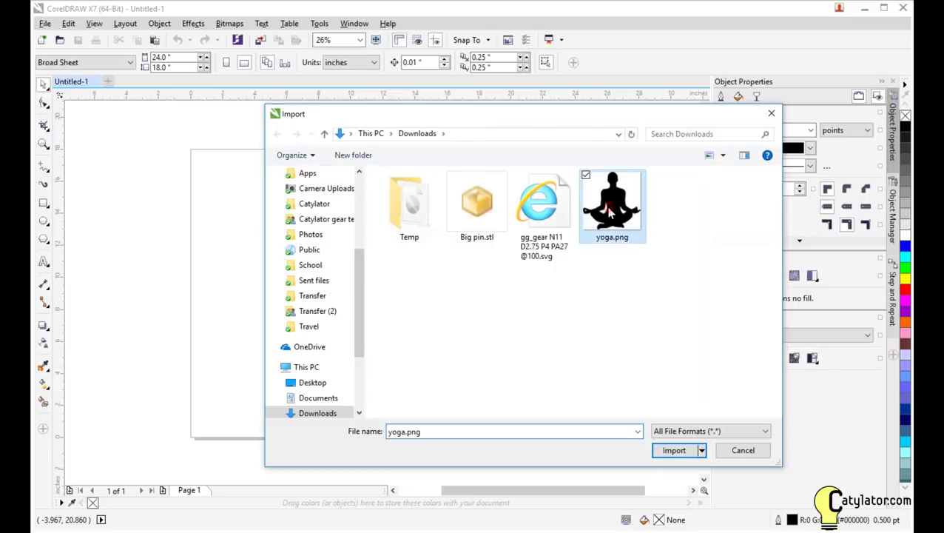
click(675, 450)
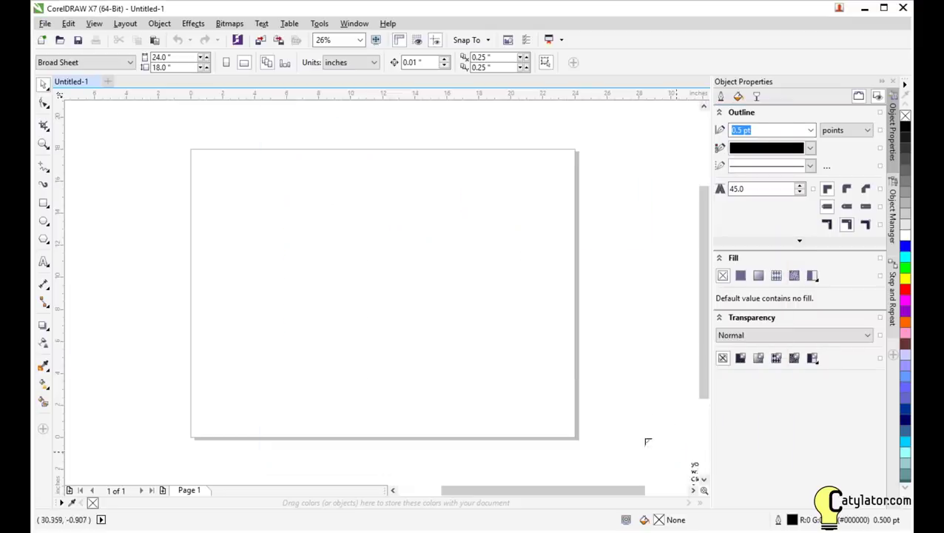
click(304, 230)
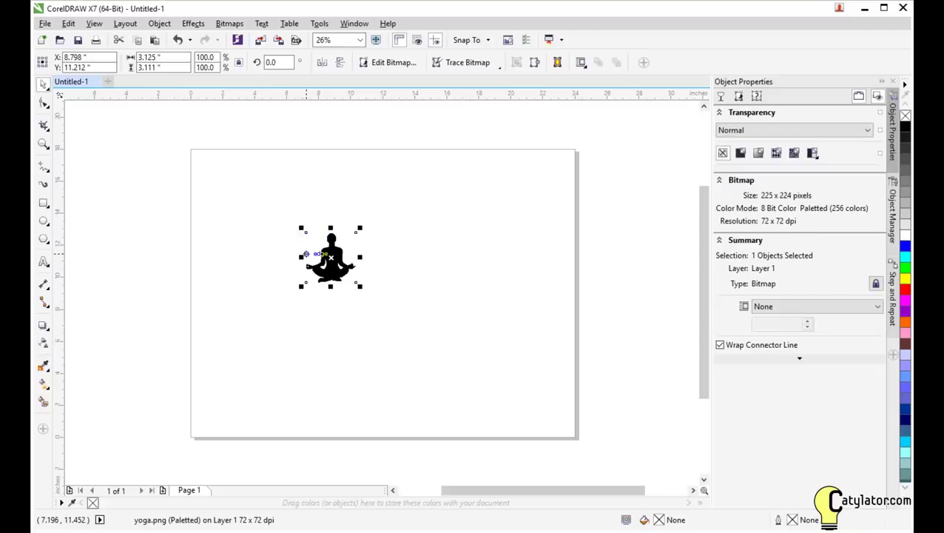
scroll(306, 254, up, 1)
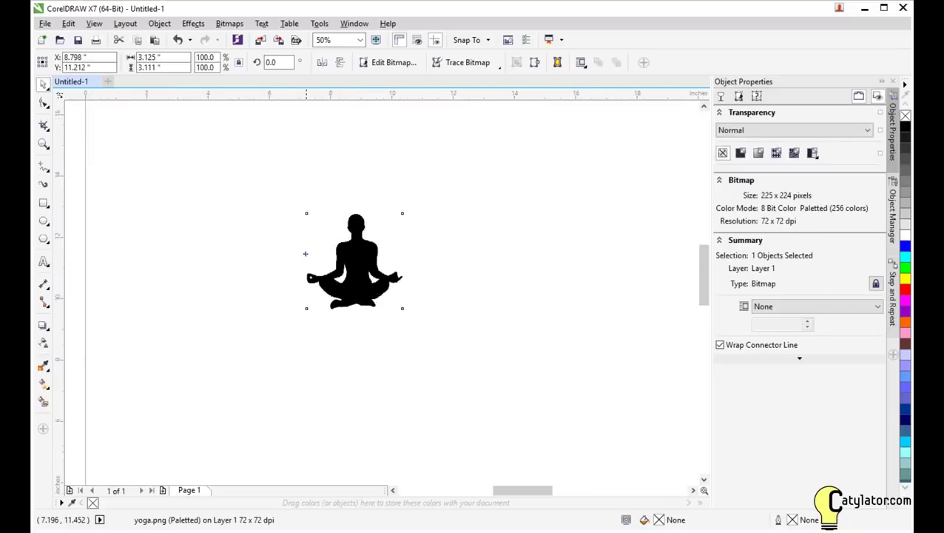
scroll(306, 254, up, 3)
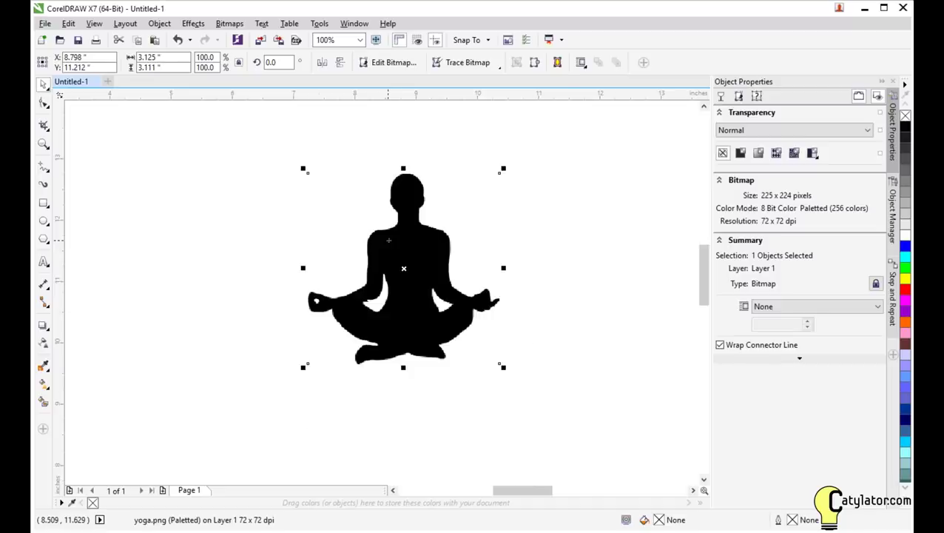
scroll(389, 240, up, 2)
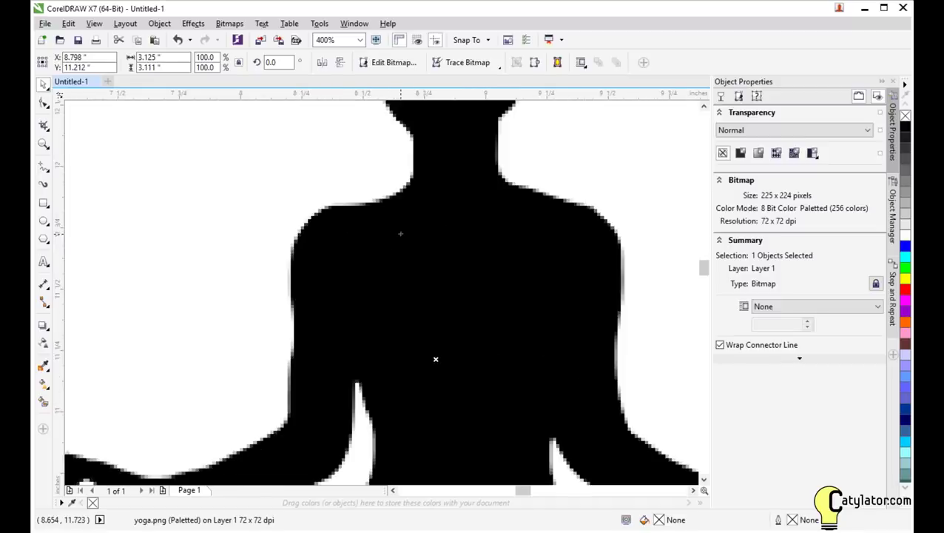
scroll(401, 234, down, 2)
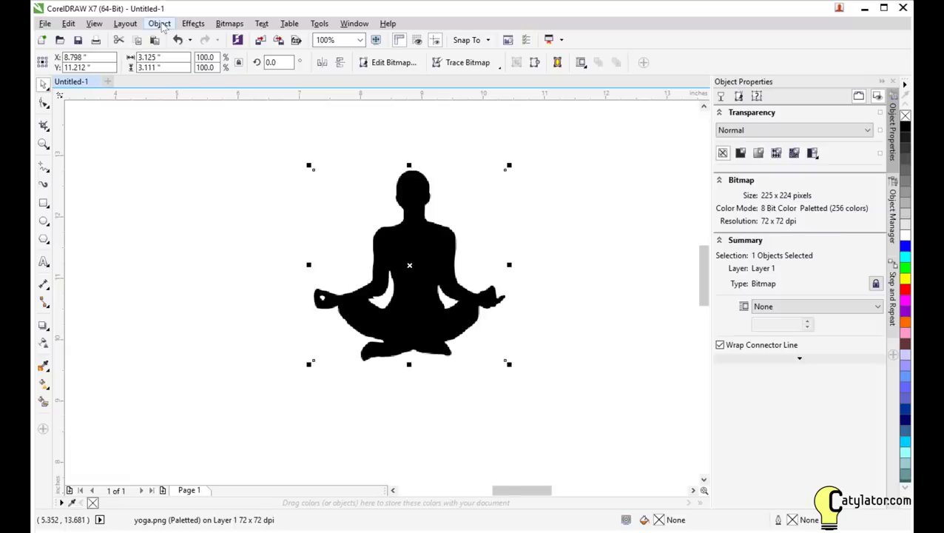
Trace the yoga bitmap with Outline Trace Line Art, removing colour from the entire image.
click(160, 23)
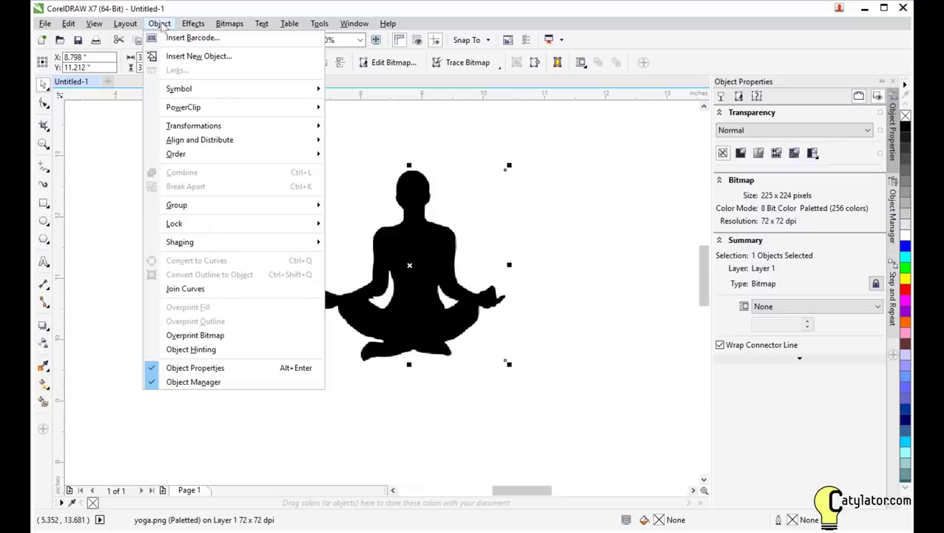
mouse_move(232, 28)
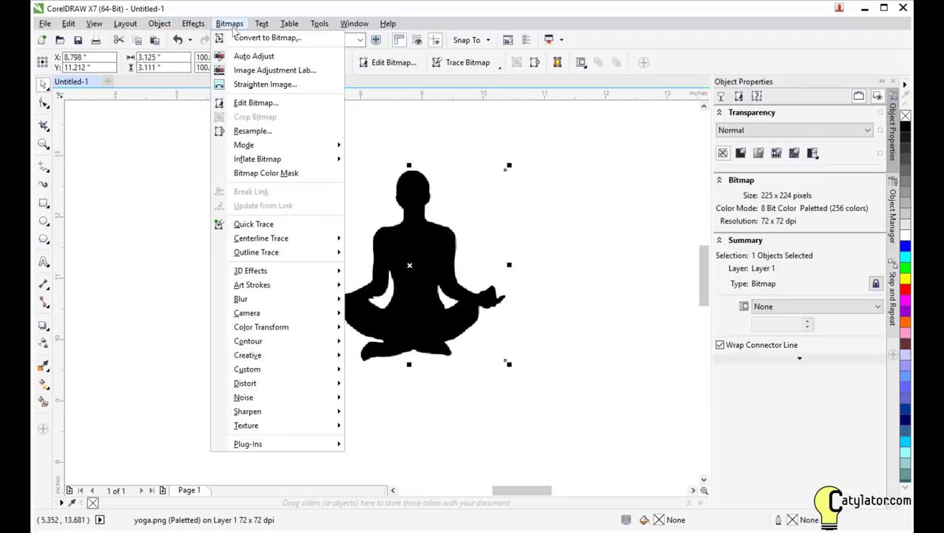
mouse_move(281, 255)
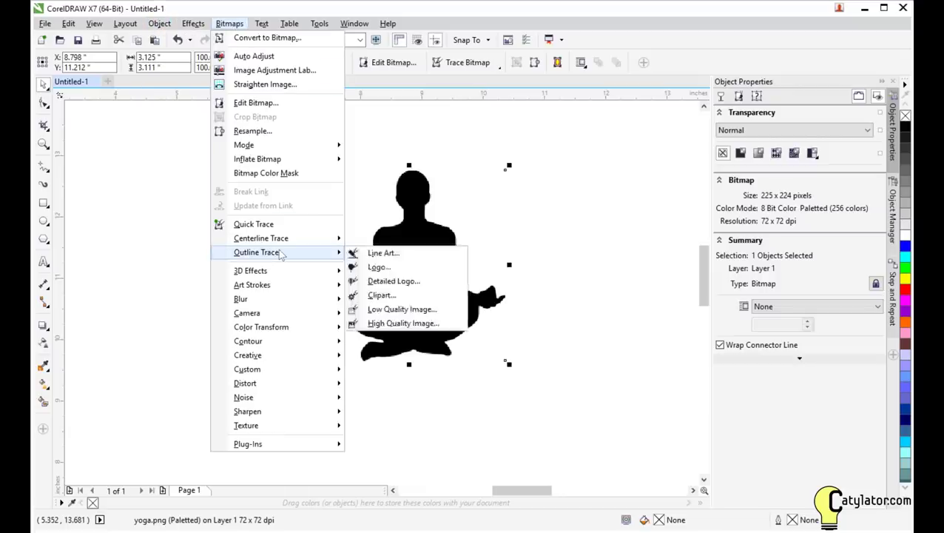
click(378, 254)
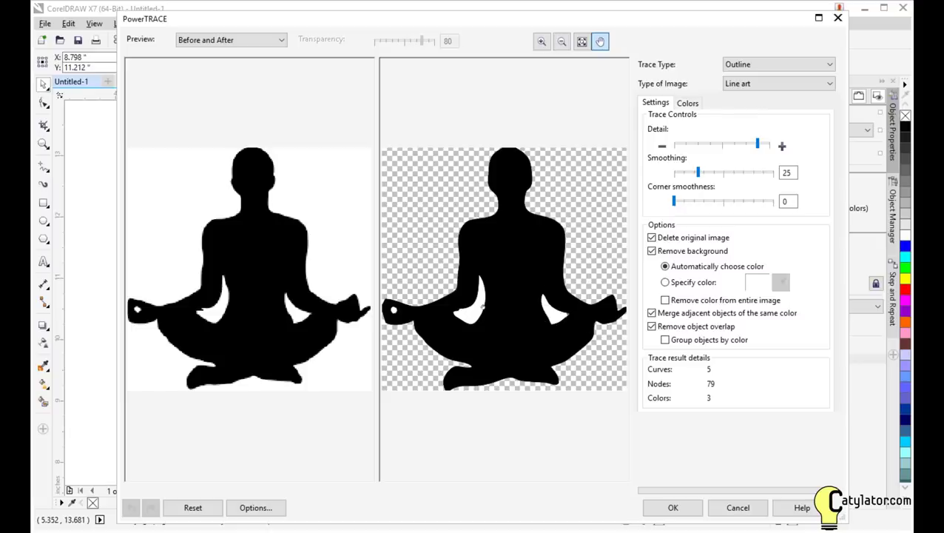
click(665, 300)
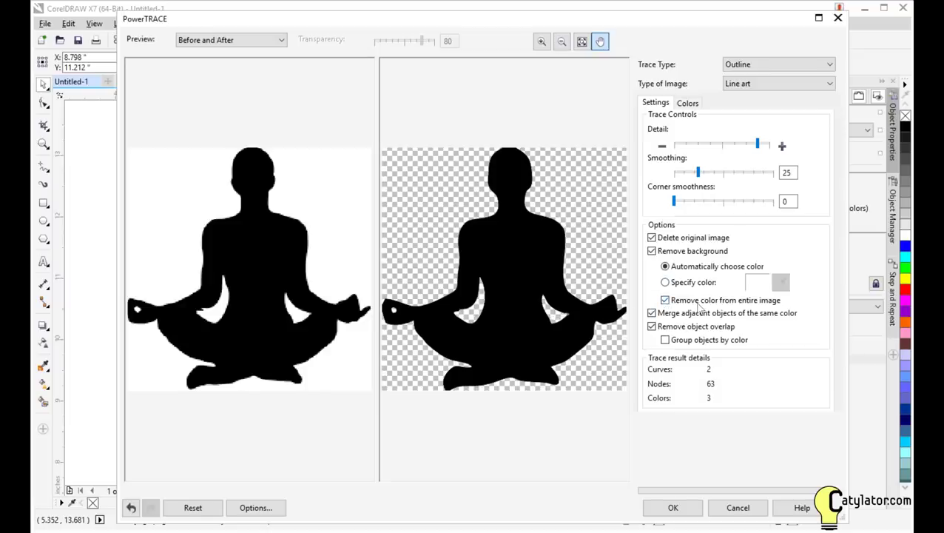
click(673, 507)
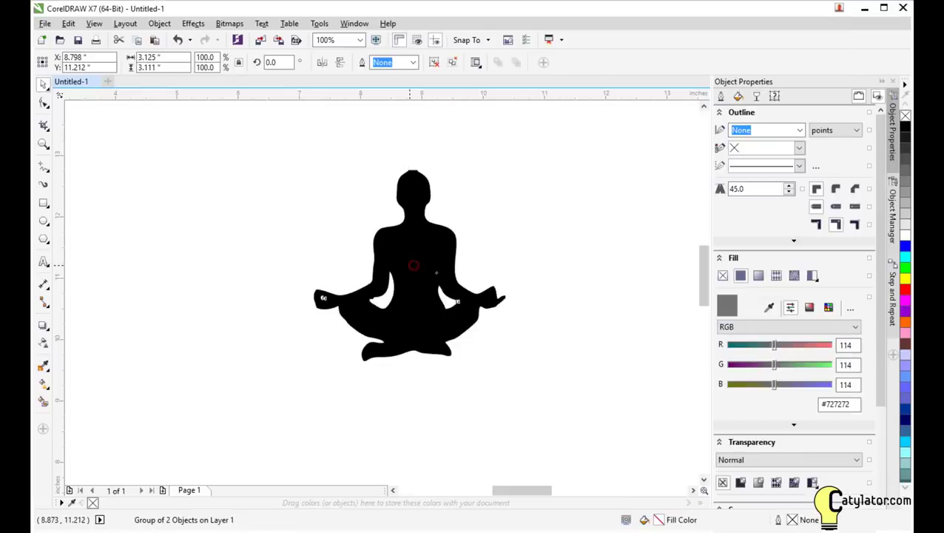
drag(409, 264, 412, 228)
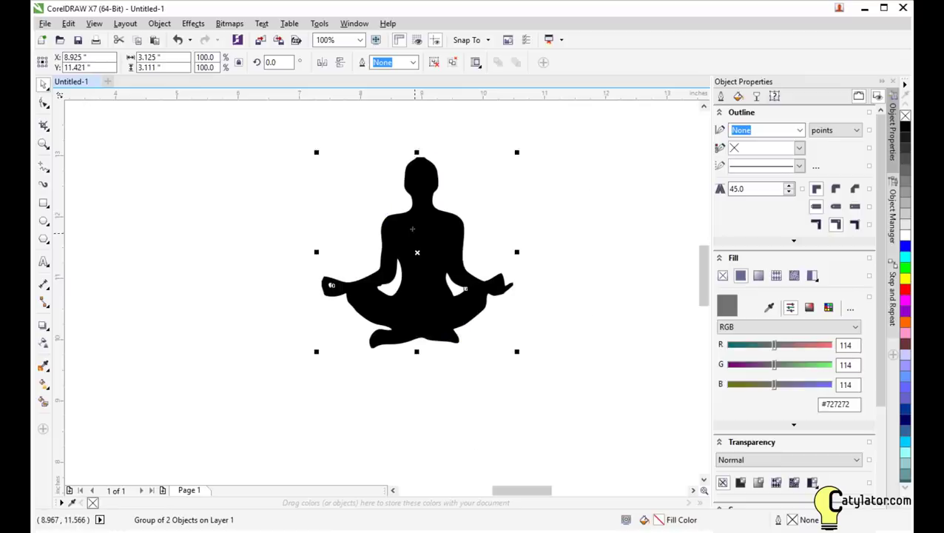
scroll(412, 229, up, 4)
scroll(417, 200, down, 4)
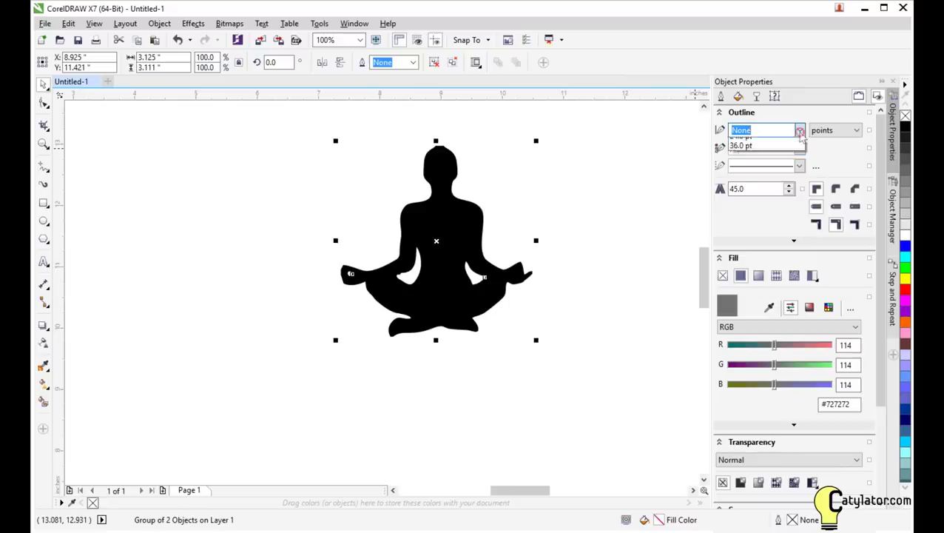
click(800, 131)
click(799, 142)
click(800, 148)
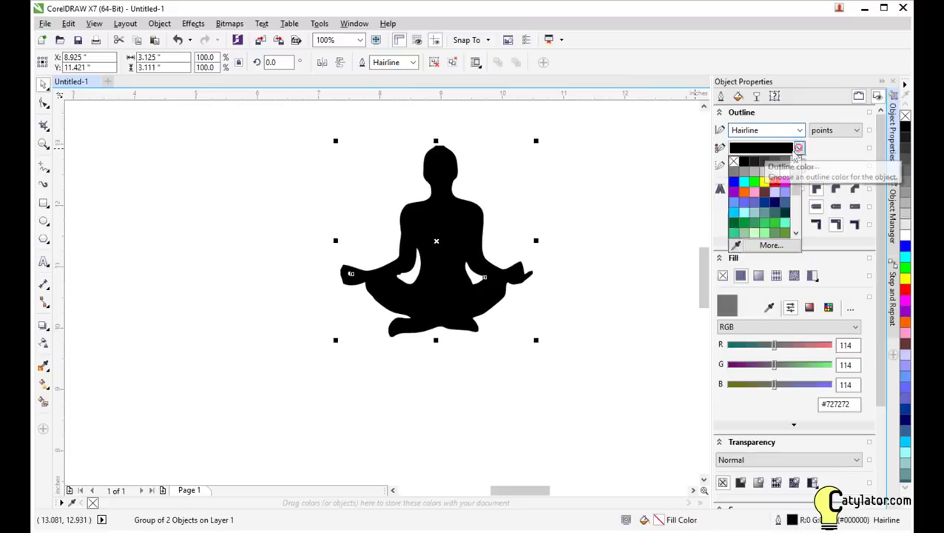
click(772, 176)
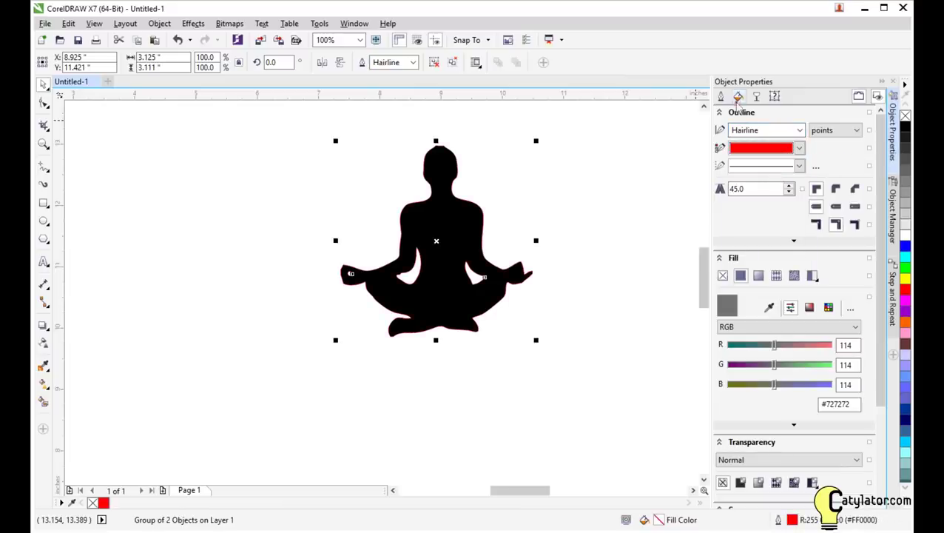
click(738, 97)
click(723, 130)
click(620, 196)
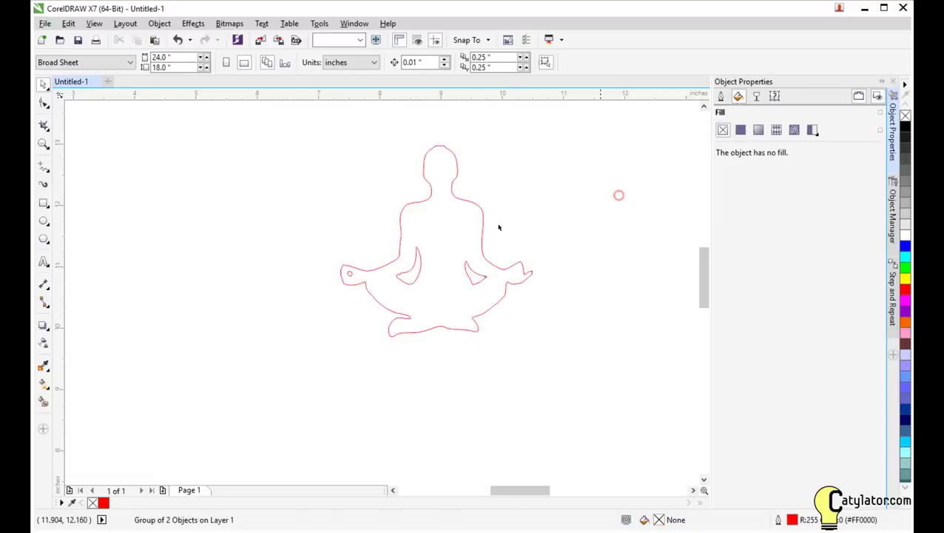
scroll(453, 231, up, 2)
scroll(453, 231, down, 2)
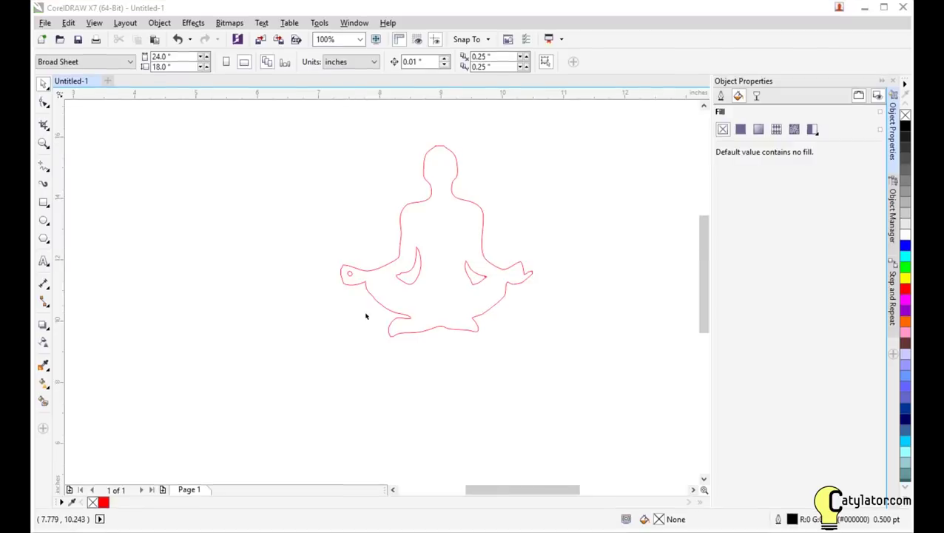
scroll(366, 316, down, 1)
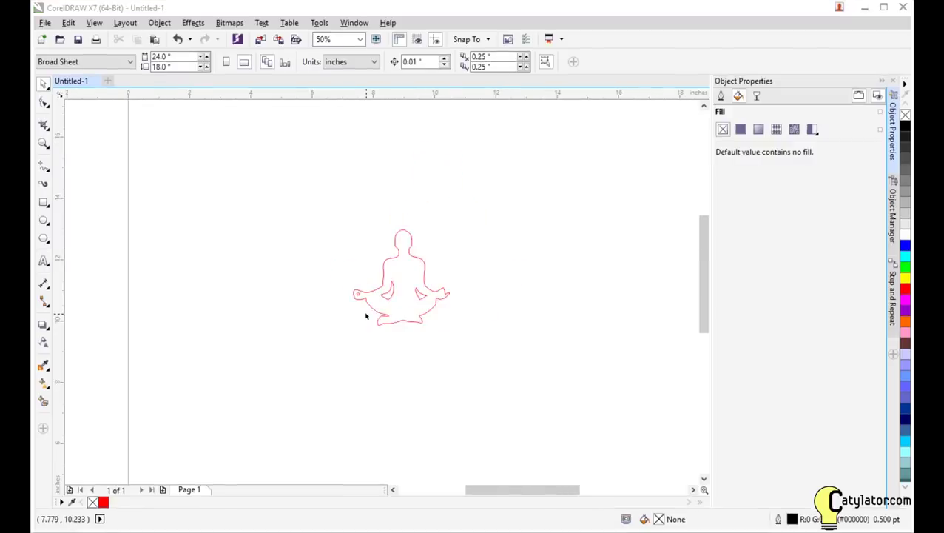
Type SERENITY above the figure as artistic text in 72 pt Quack and Dirty.
click(43, 262)
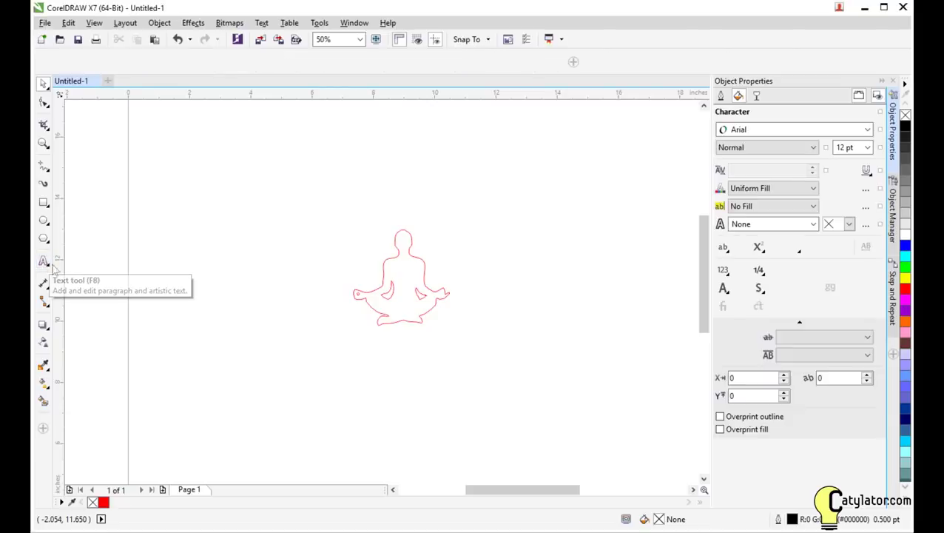
click(290, 198)
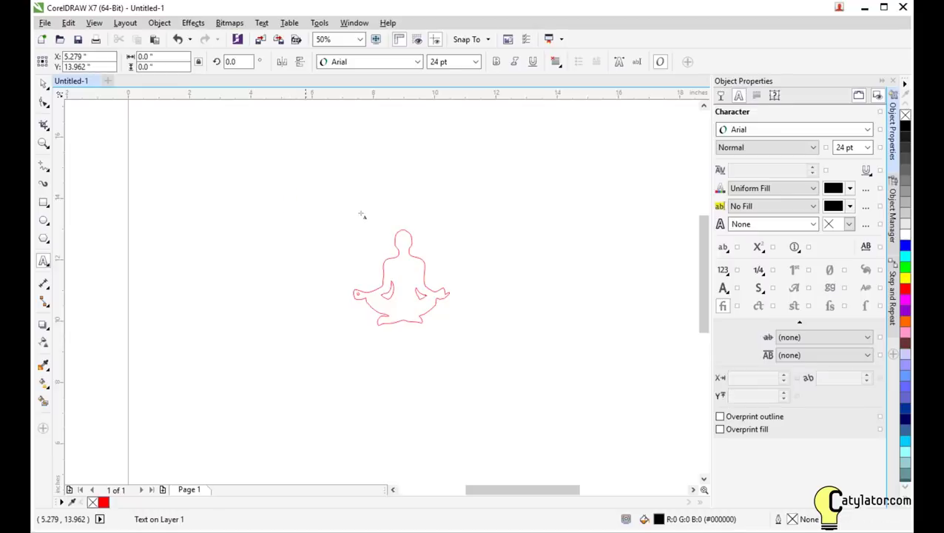
click(418, 62)
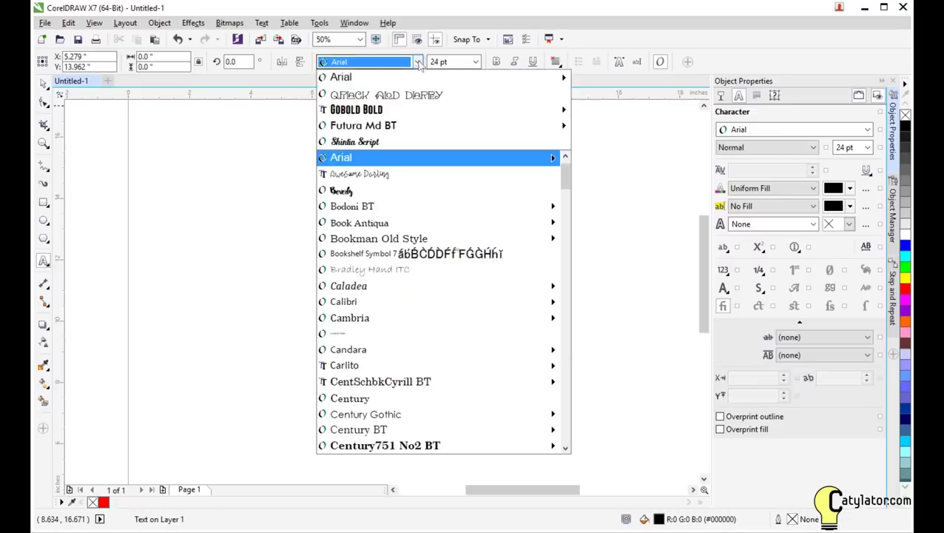
click(403, 94)
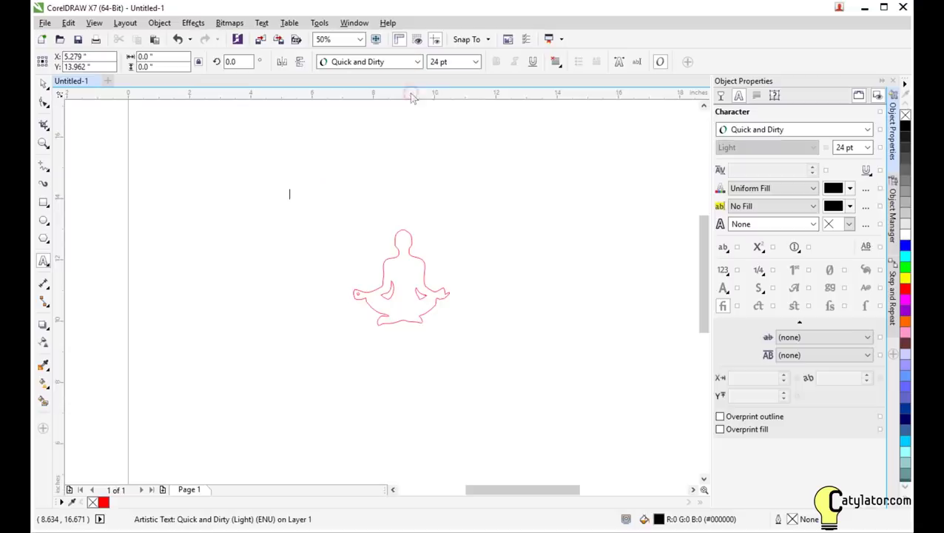
click(476, 62)
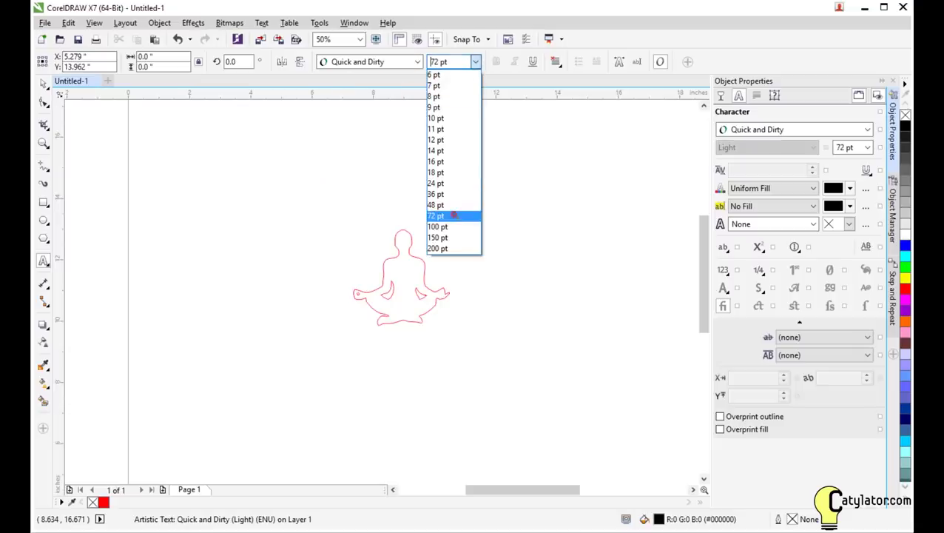
click(454, 215)
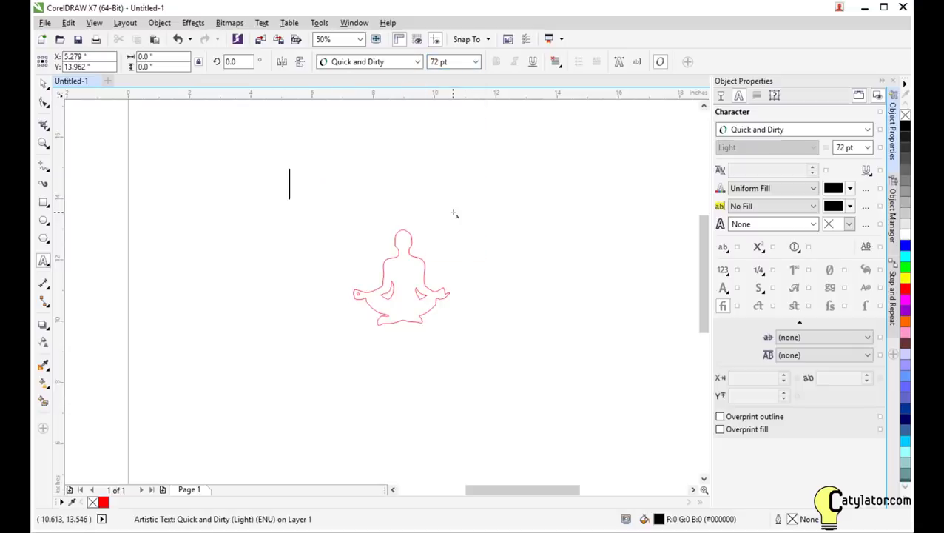
text(SERE)
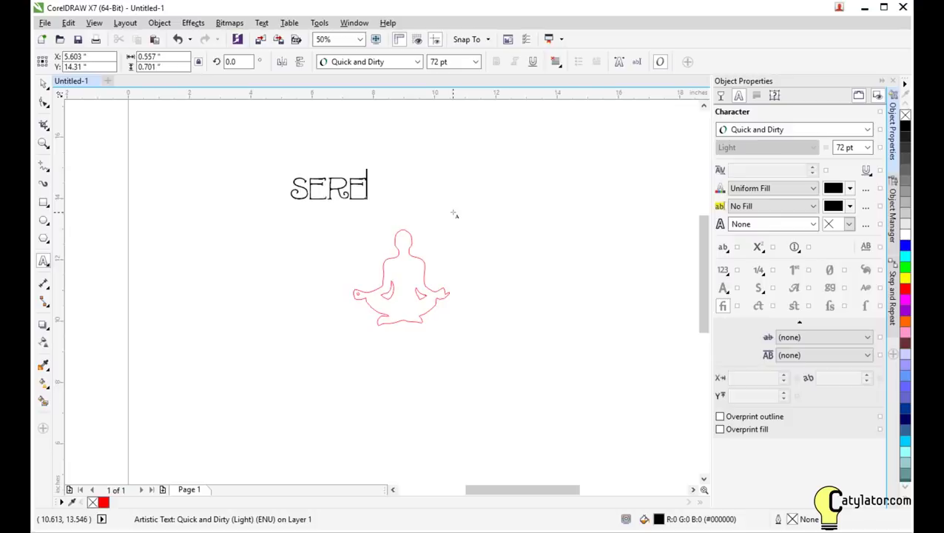
text(NITY)
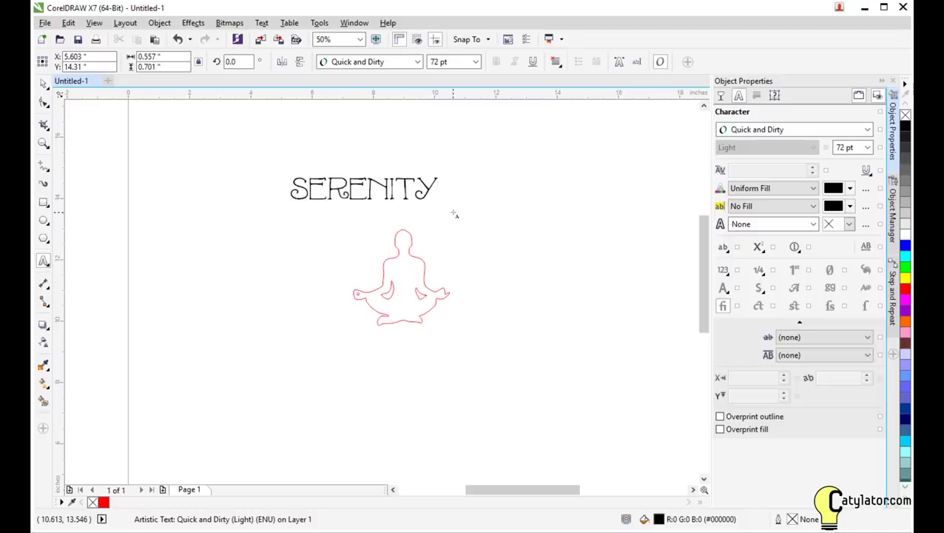
key(Return)
text(NOW)
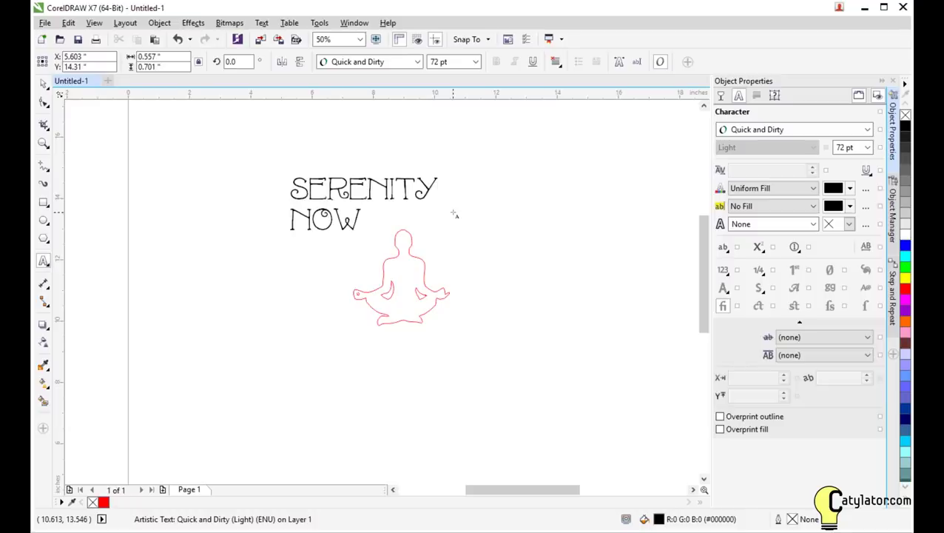
key(BackSpace)
key(BackSpace)
key(BackSpace)
key(BackSpace)
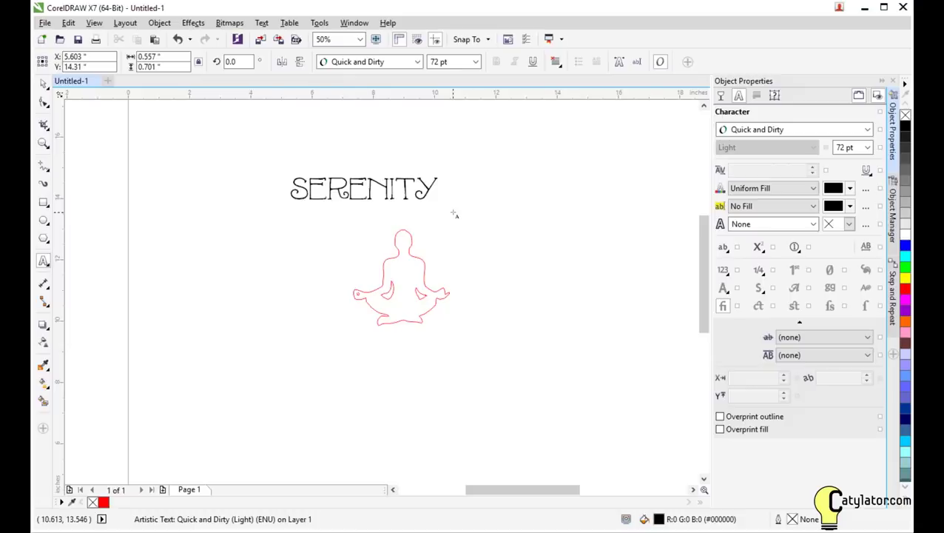
Scale SERENITY up to about 110 pt and centre it above the yoga figure.
click(43, 84)
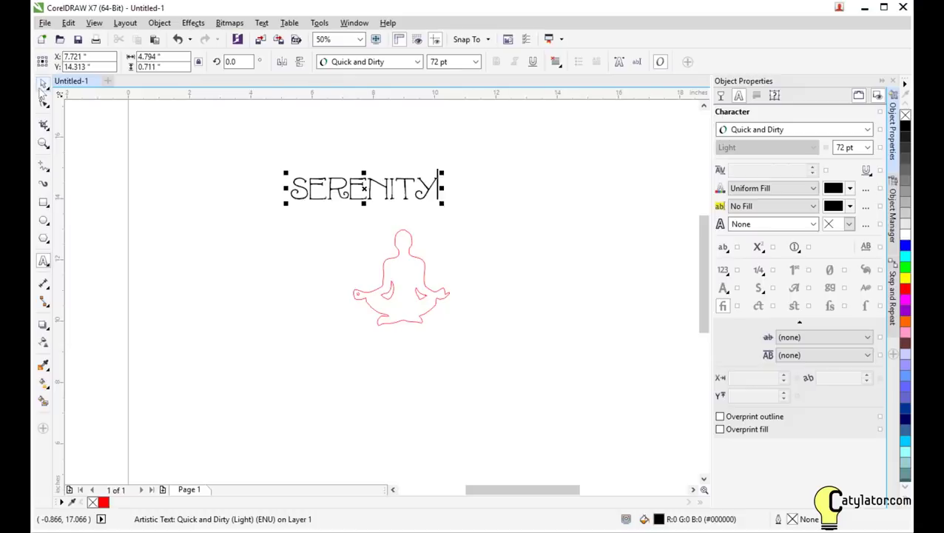
drag(360, 189, 396, 199)
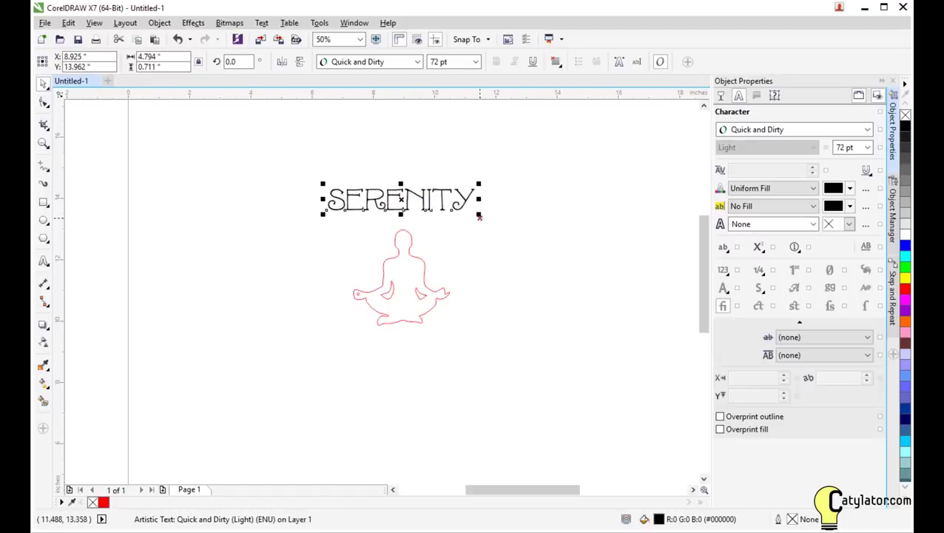
drag(479, 214, 557, 266)
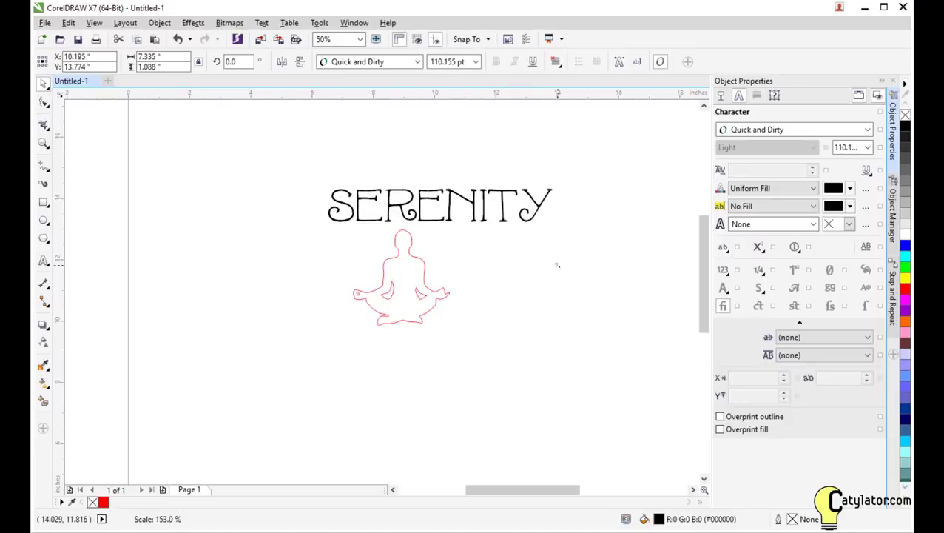
drag(444, 207, 404, 206)
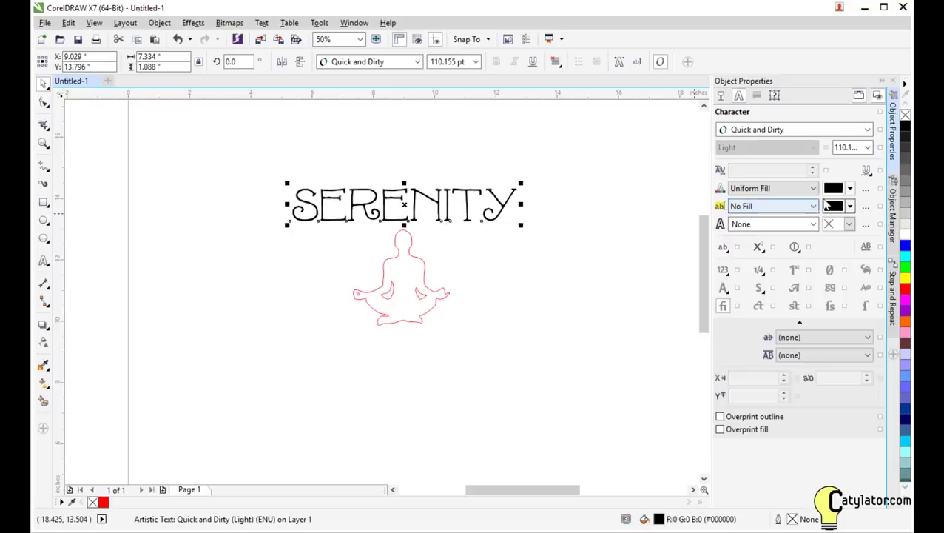
Set the SERENITY text fill to No Fill and its outline width to Hairline.
click(851, 189)
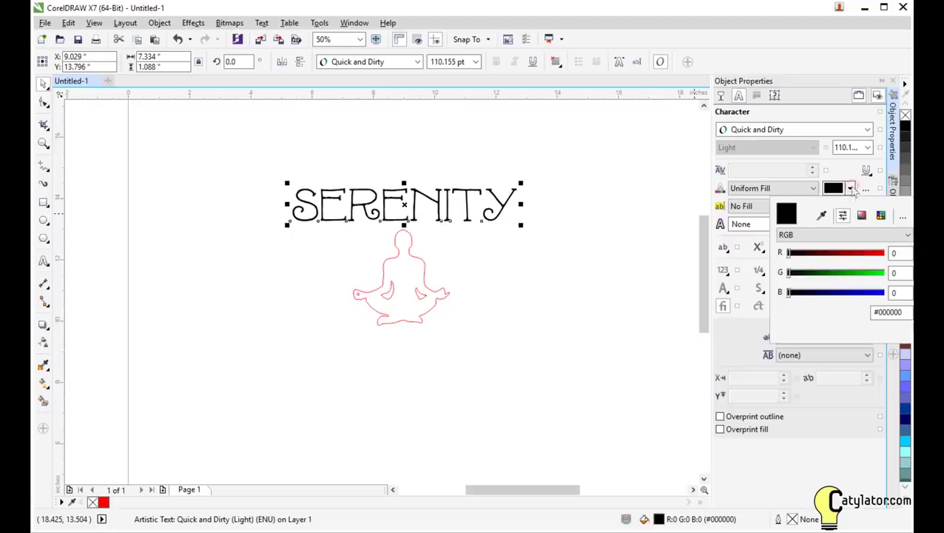
click(812, 190)
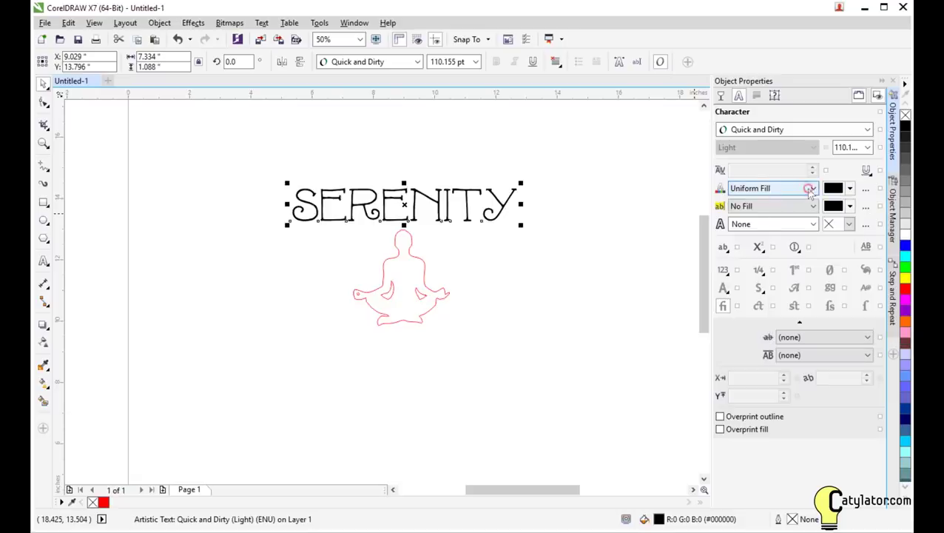
click(810, 189)
click(803, 201)
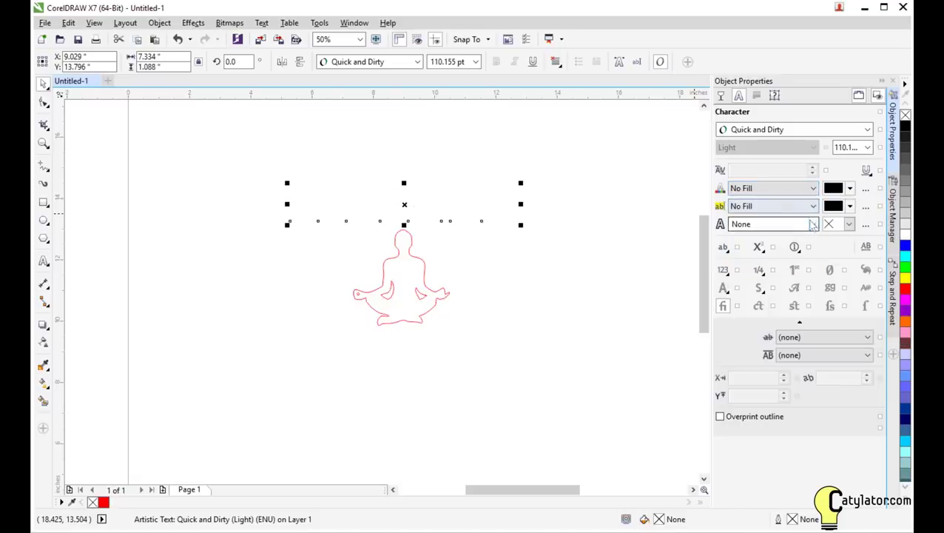
click(813, 224)
click(795, 246)
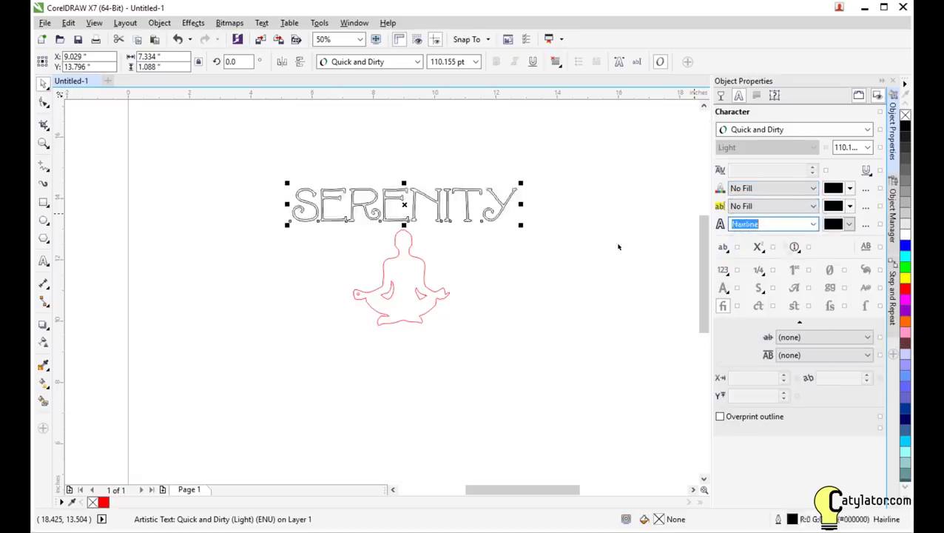
scroll(367, 201, up, 1)
scroll(366, 201, up, 2)
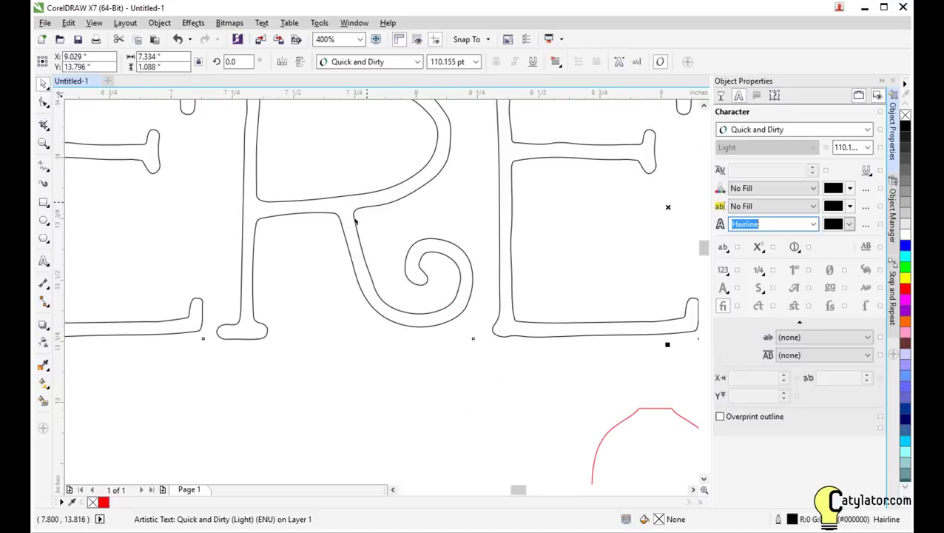
scroll(414, 247, down, 2)
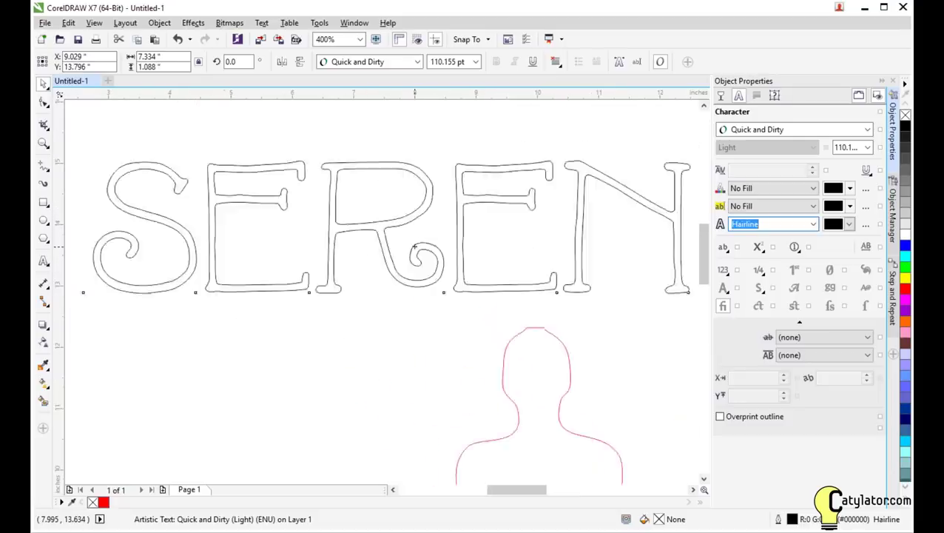
scroll(415, 246, down, 1)
scroll(417, 247, down, 1)
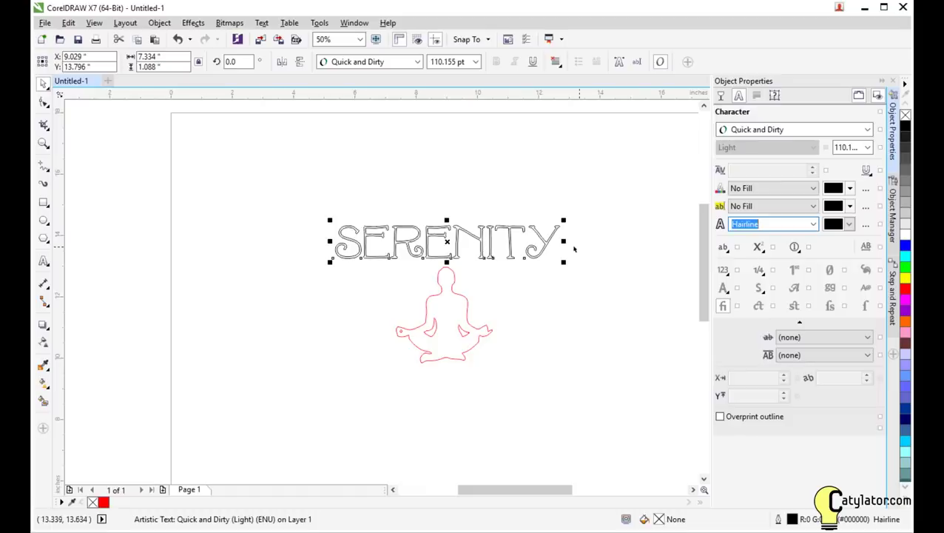
Select every letter of SERENITY and change its font to Gobold Bold.
click(43, 261)
click(333, 241)
drag(333, 240, 561, 240)
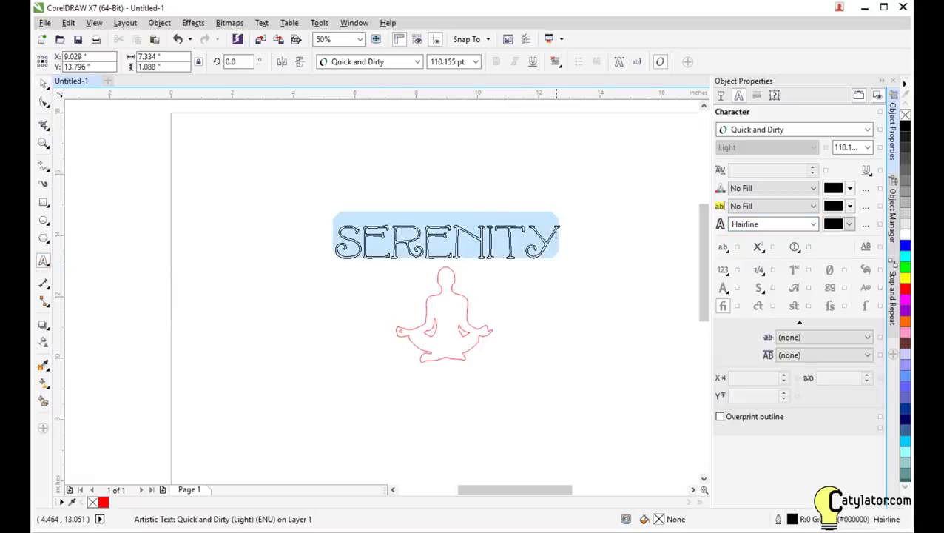
click(417, 62)
mouse_move(413, 105)
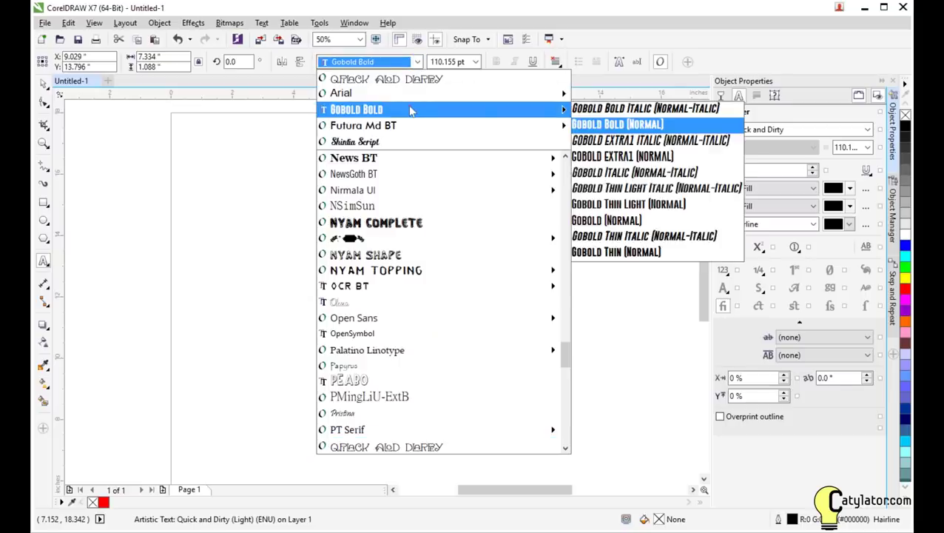
click(412, 110)
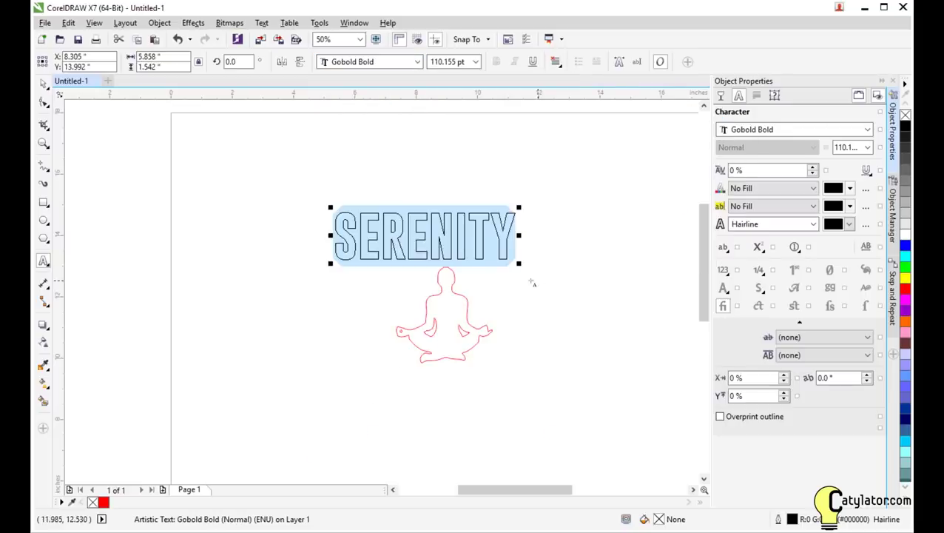
Move SERENITY slightly right to recentre it over the yoga figure.
click(45, 85)
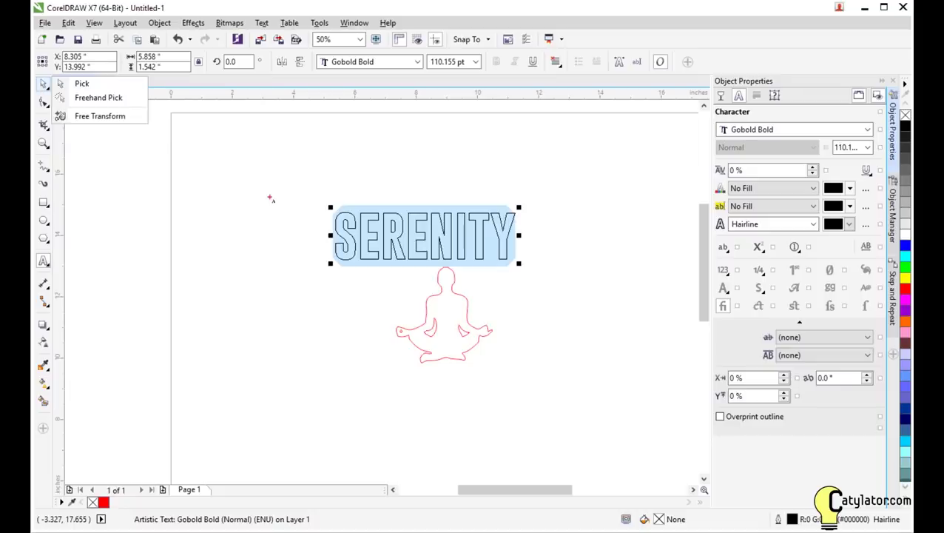
click(268, 196)
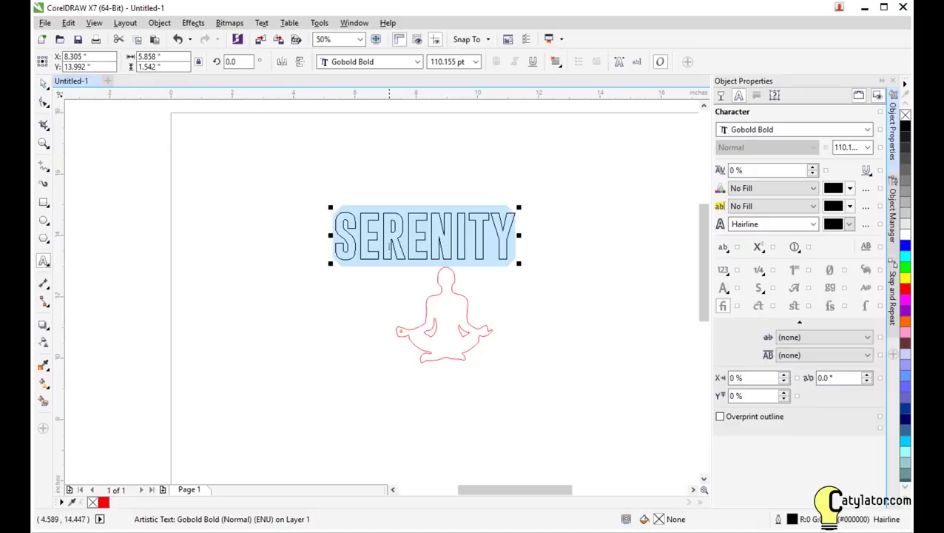
click(407, 246)
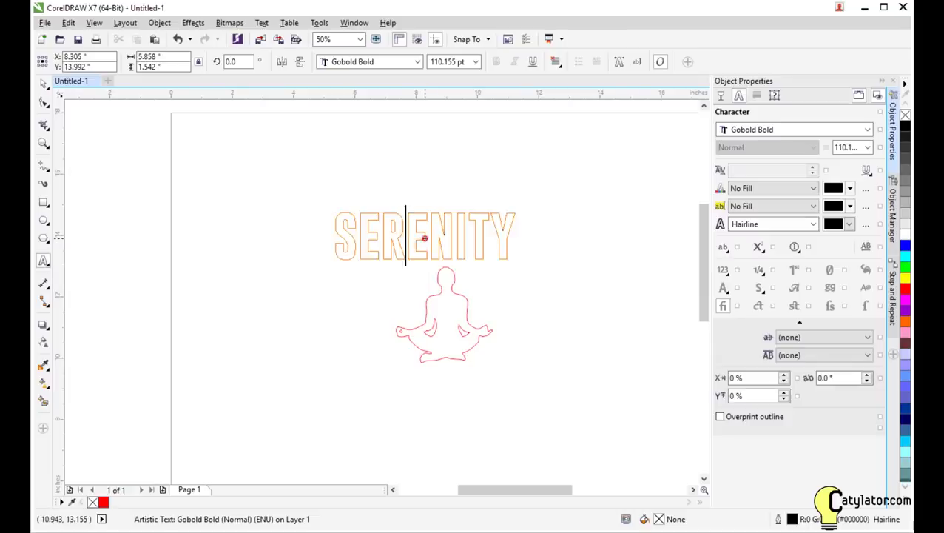
drag(423, 239, 444, 235)
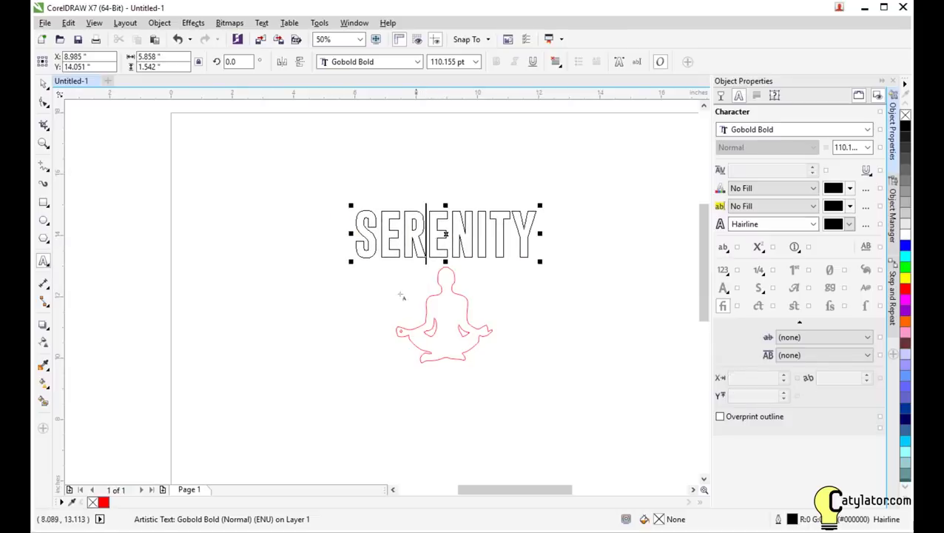
click(46, 87)
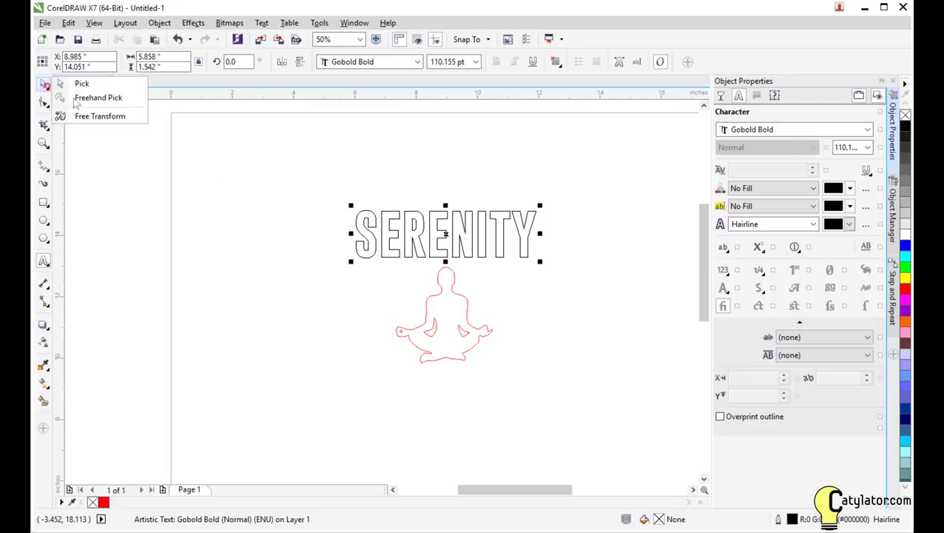
Convert the SERENITY text into curves.
click(263, 205)
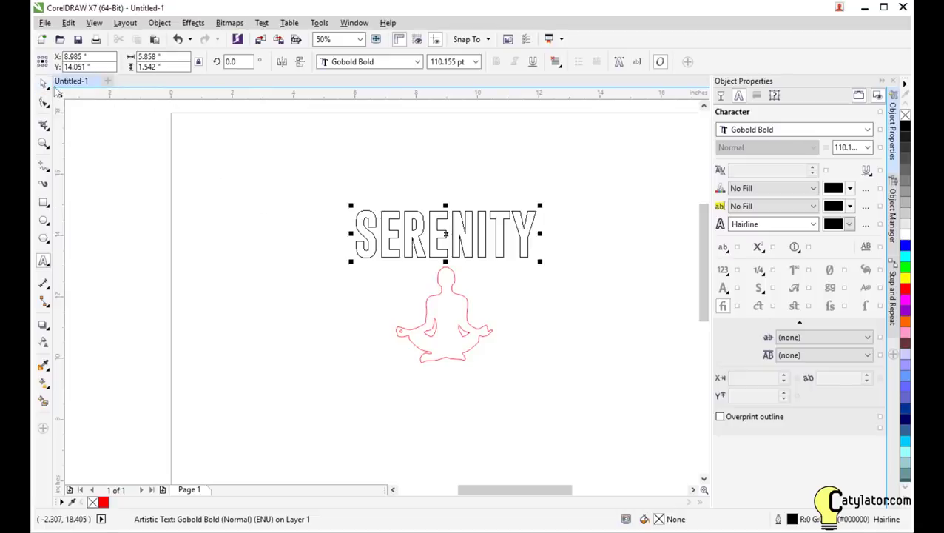
click(42, 83)
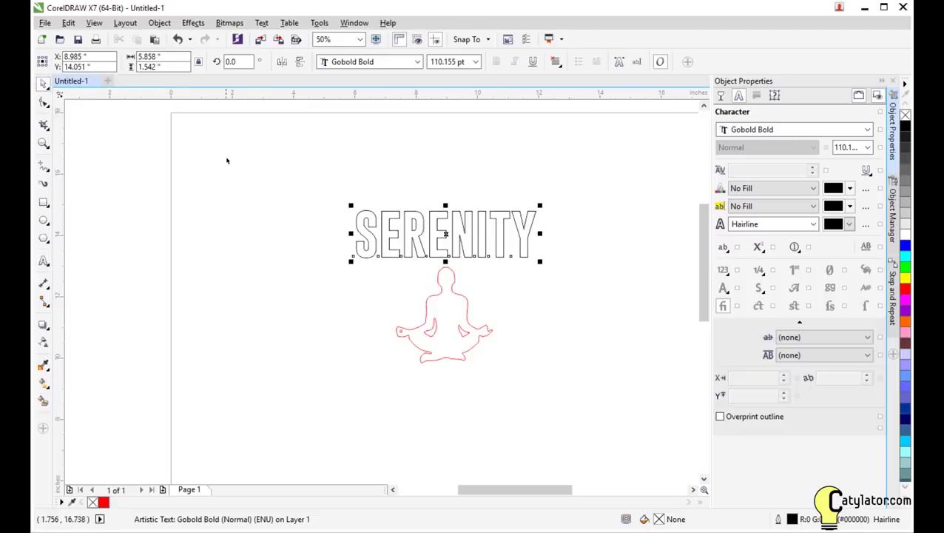
click(160, 23)
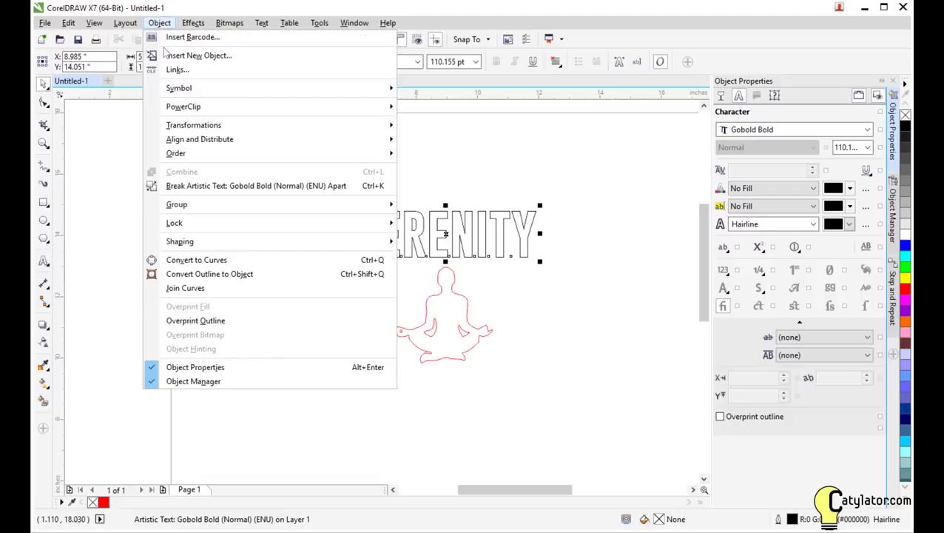
click(221, 262)
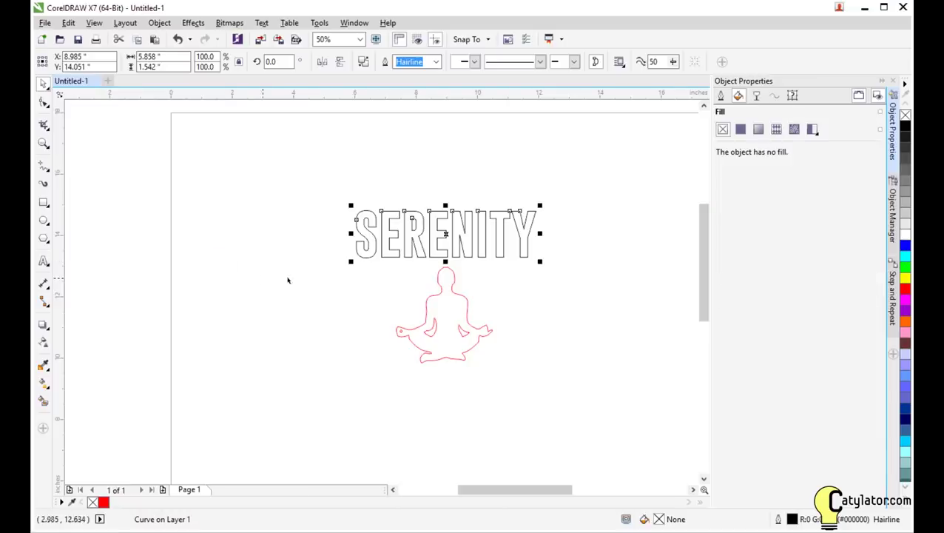
click(328, 281)
click(366, 256)
Break the SERENITY curve apart into separate letter shapes.
click(895, 230)
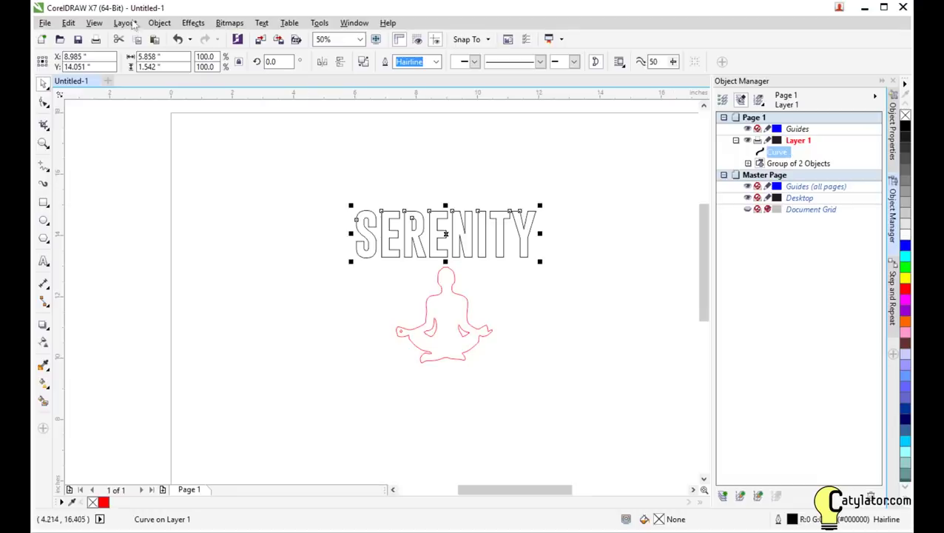
click(160, 23)
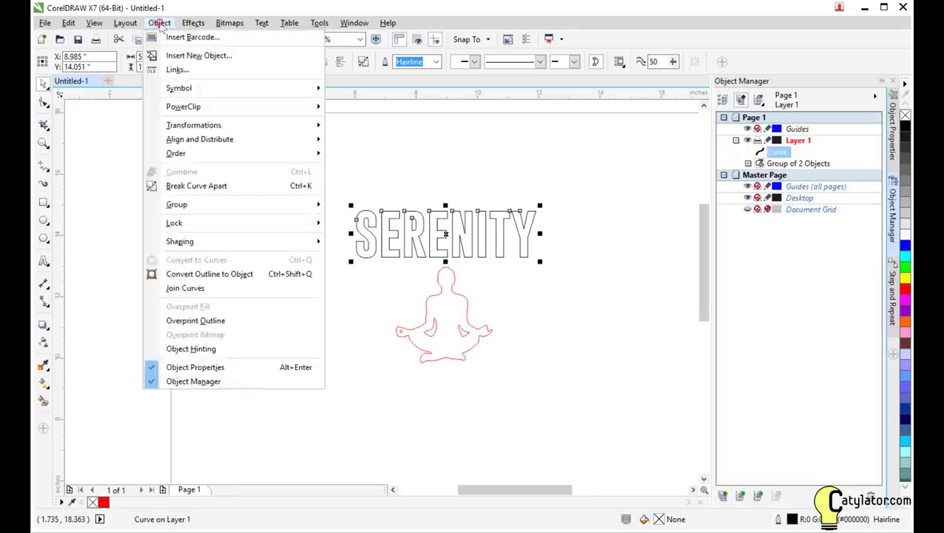
click(206, 186)
click(261, 223)
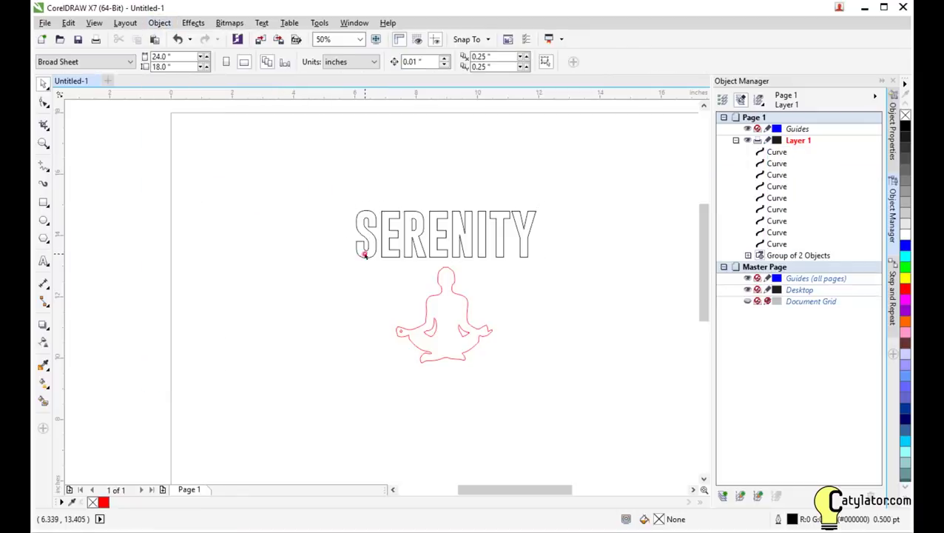
Shift the S left, lower the first E and raise the R.
click(363, 245)
drag(359, 222, 412, 225)
click(391, 233)
click(419, 236)
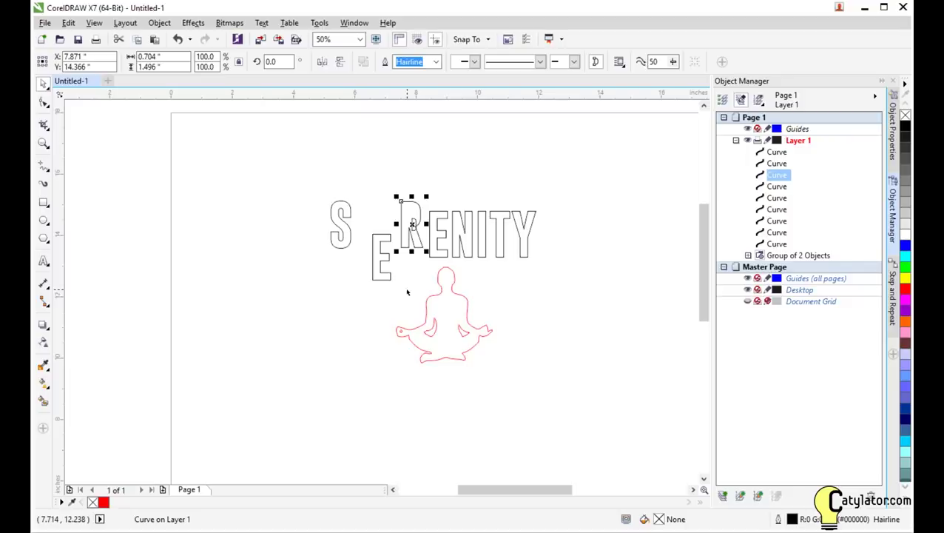
click(269, 152)
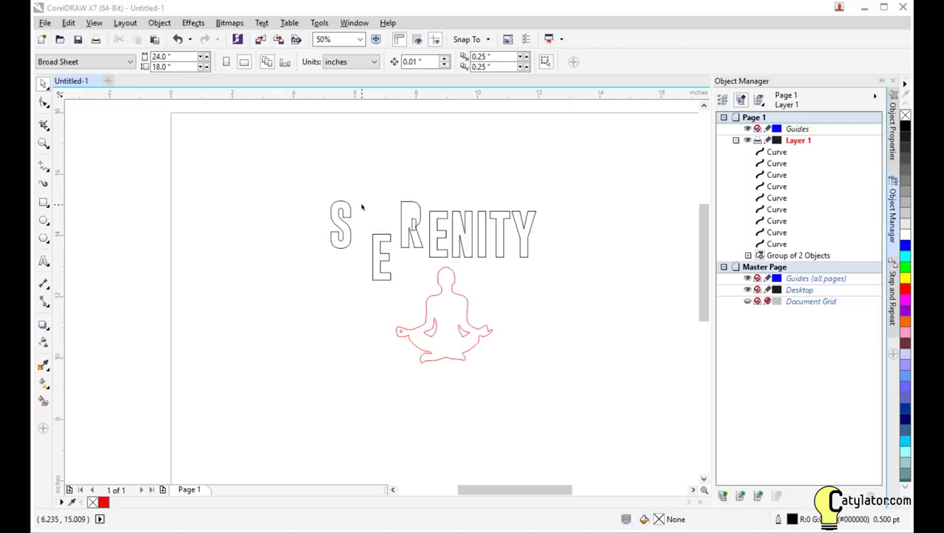
Undo the three letter moves so the S, E and R sit back in line.
click(177, 39)
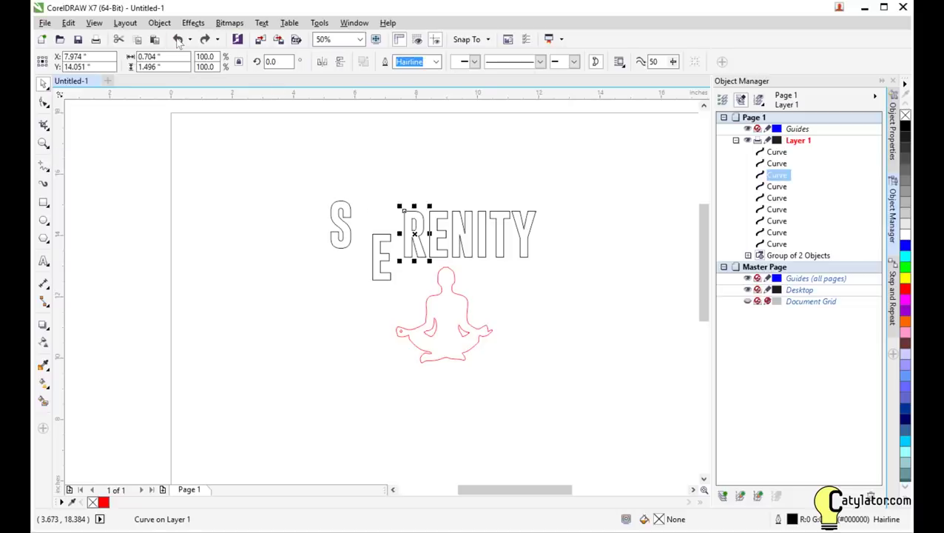
click(177, 39)
click(177, 40)
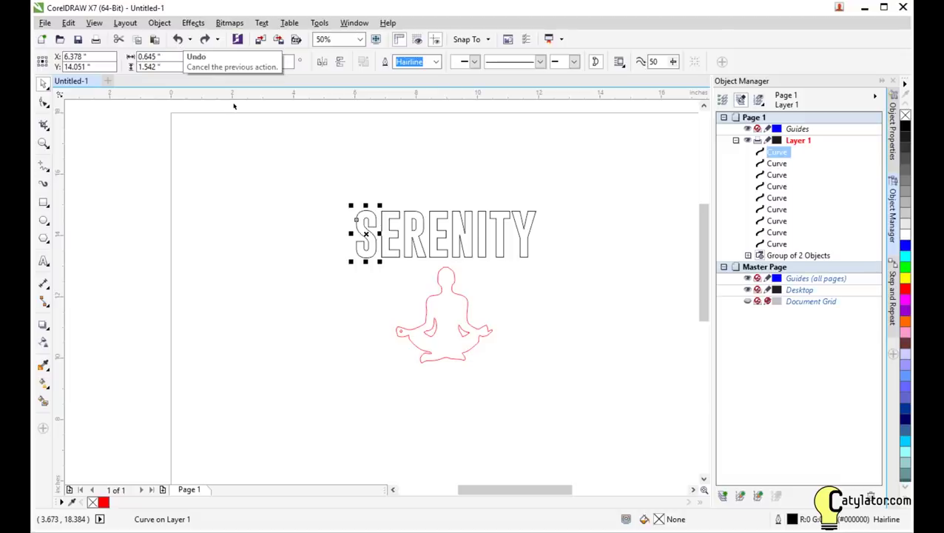
click(290, 254)
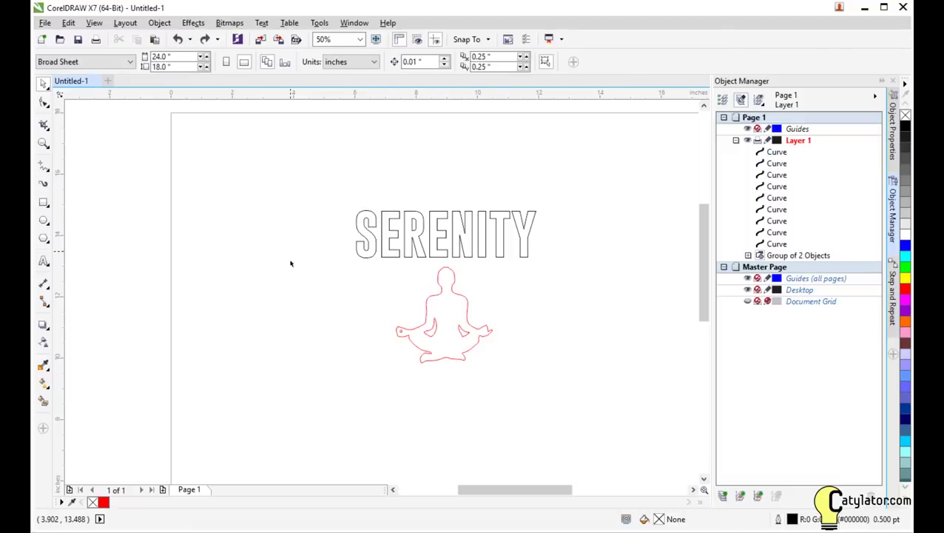
Try mirroring the S horizontally and vertically, restoring its normal orientation each time.
click(370, 258)
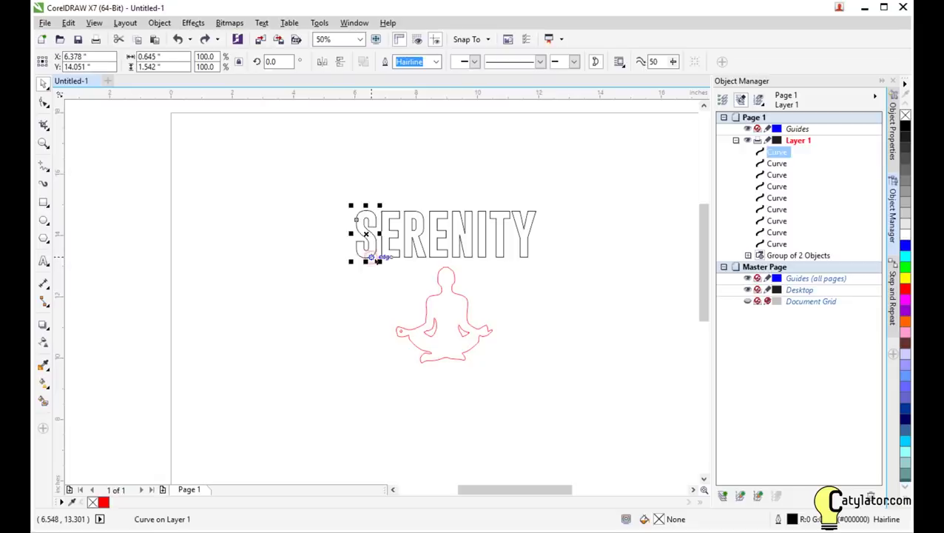
click(322, 63)
click(322, 63)
click(322, 63)
click(322, 63)
click(340, 62)
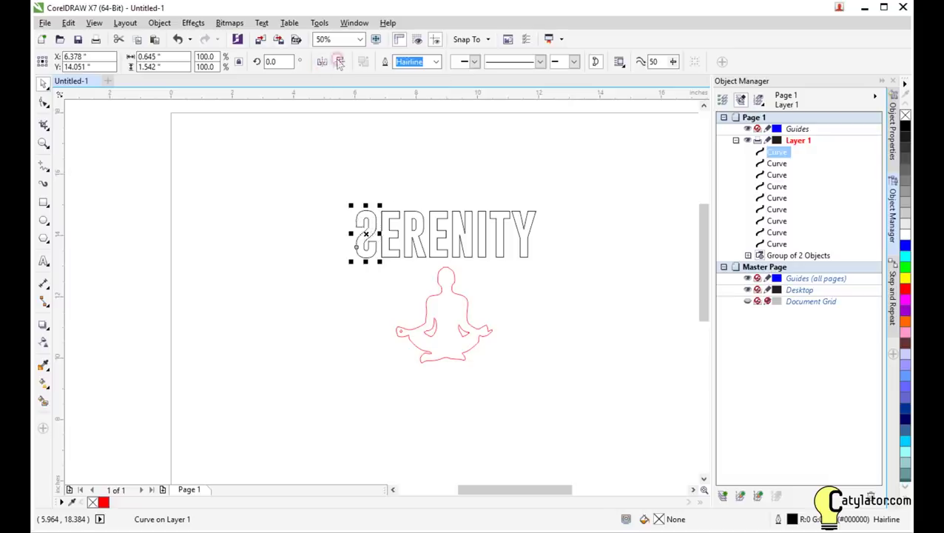
click(340, 62)
click(75, 217)
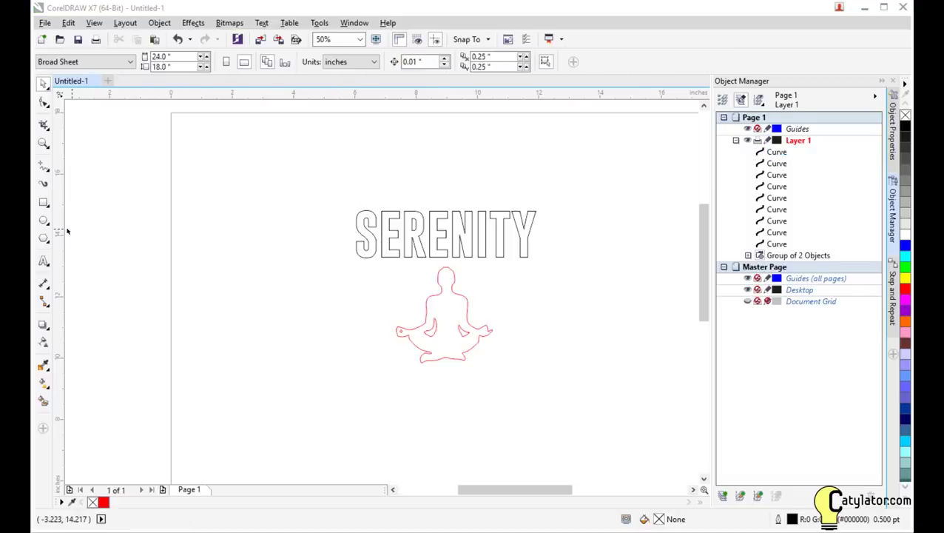
Draw a 7.854 × 6.438 inch rectangle around SERENITY and the yoga figure, checking its width with a temporary horizontal dimension.
key(F6)
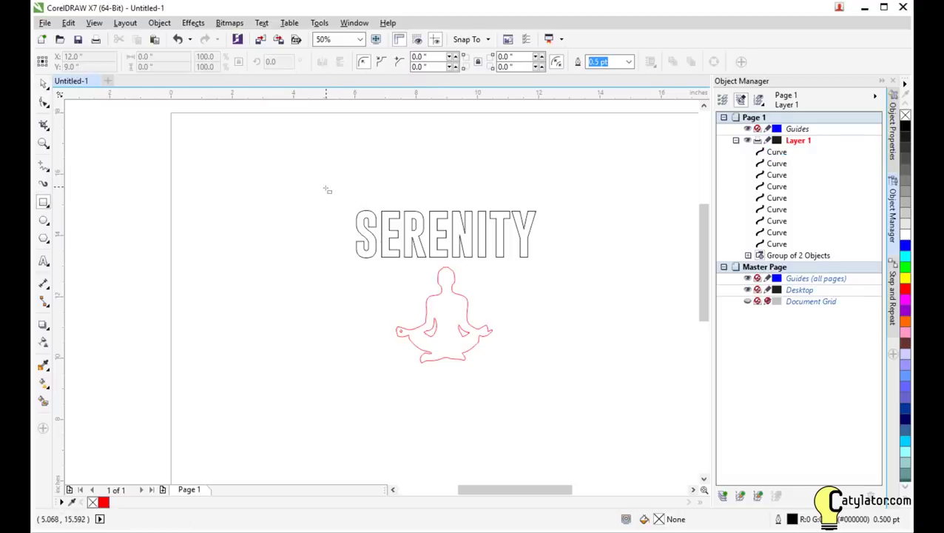
drag(327, 188, 570, 388)
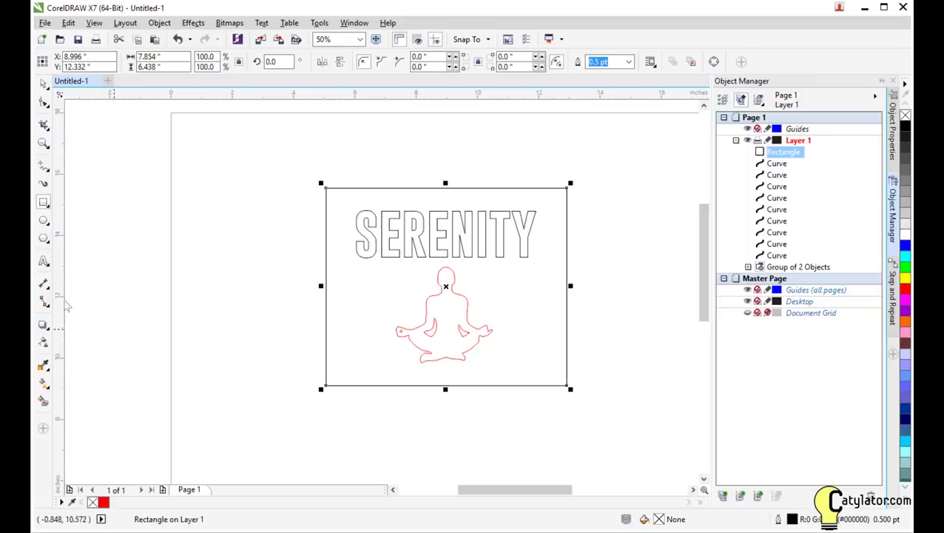
click(43, 284)
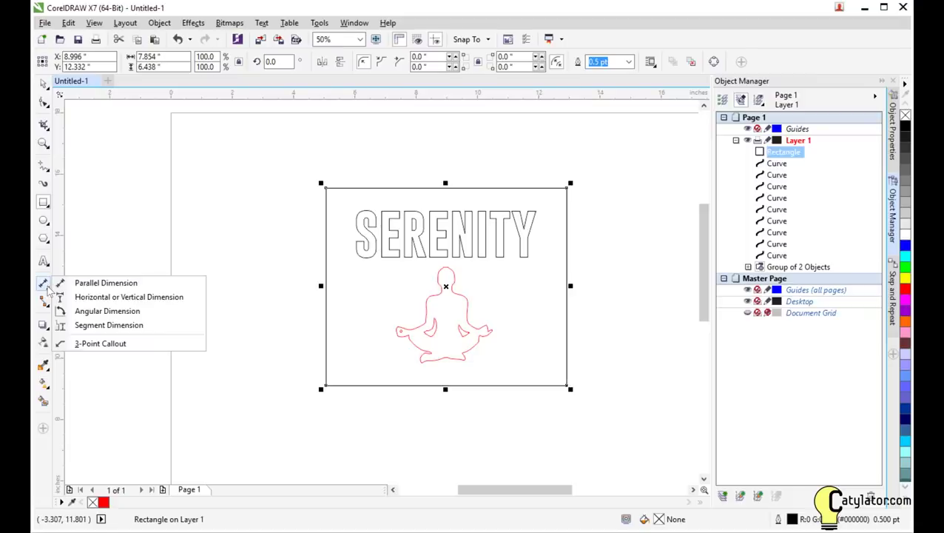
click(95, 301)
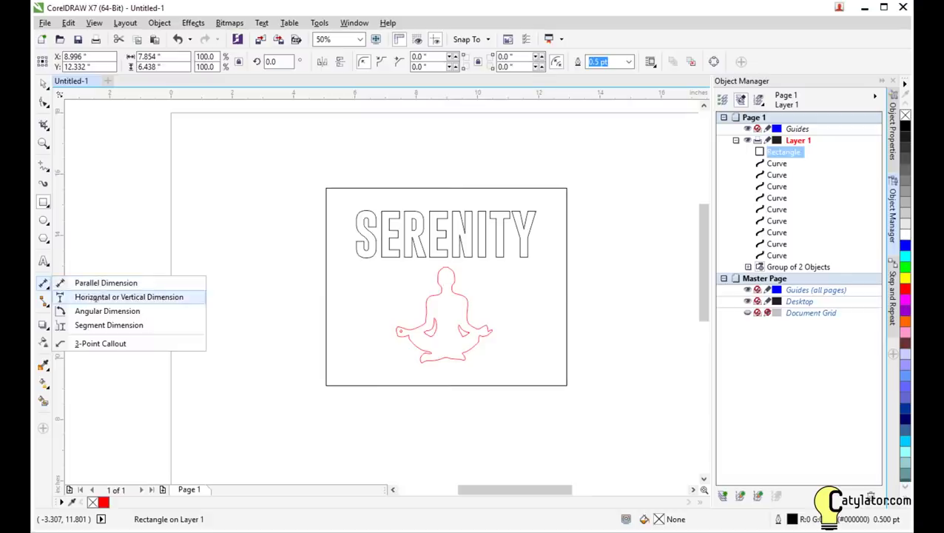
click(326, 386)
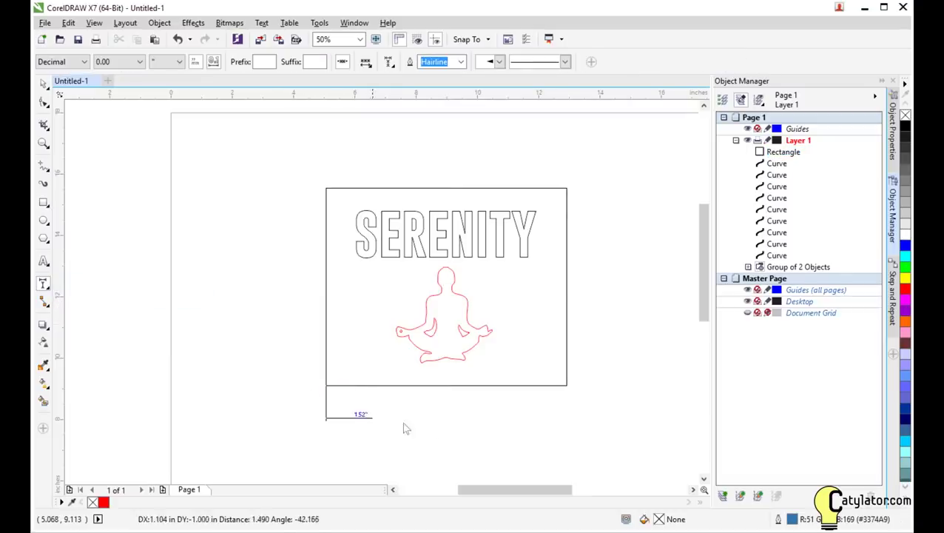
click(567, 386)
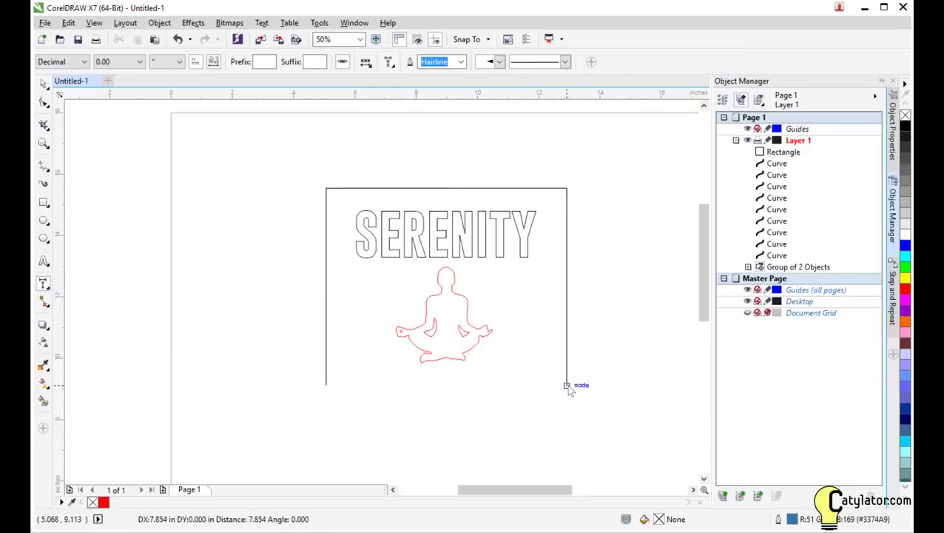
click(478, 415)
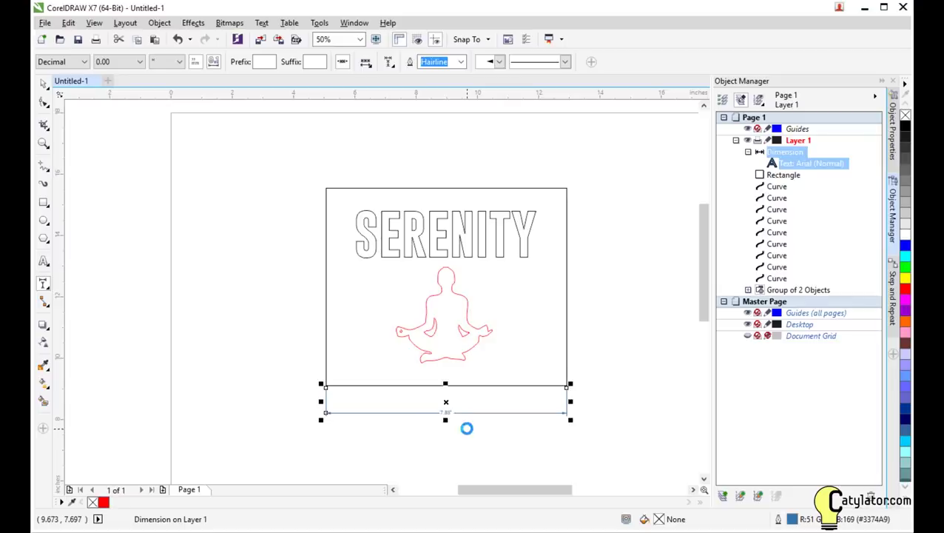
key(Delete)
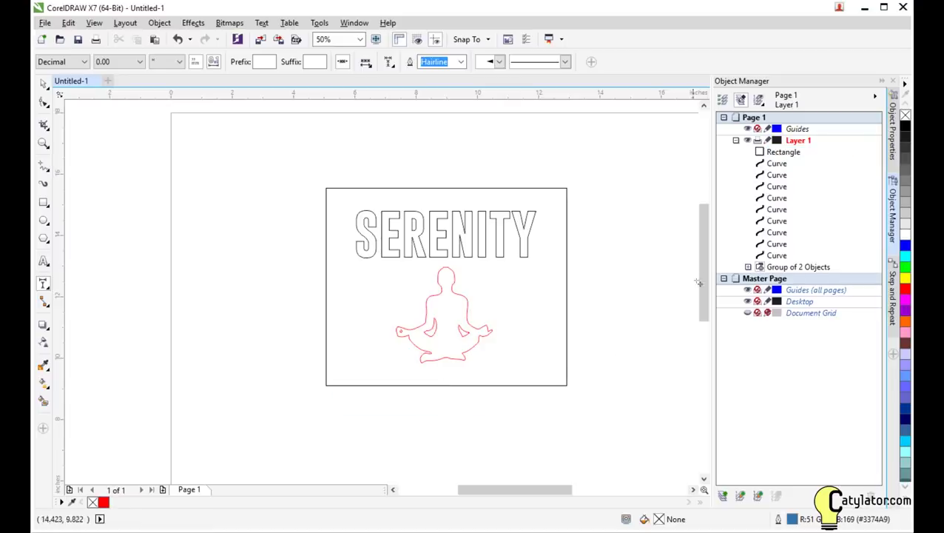
Move the Rectangle entry from Layer 1 into the Guides layer in Object Manager.
click(44, 86)
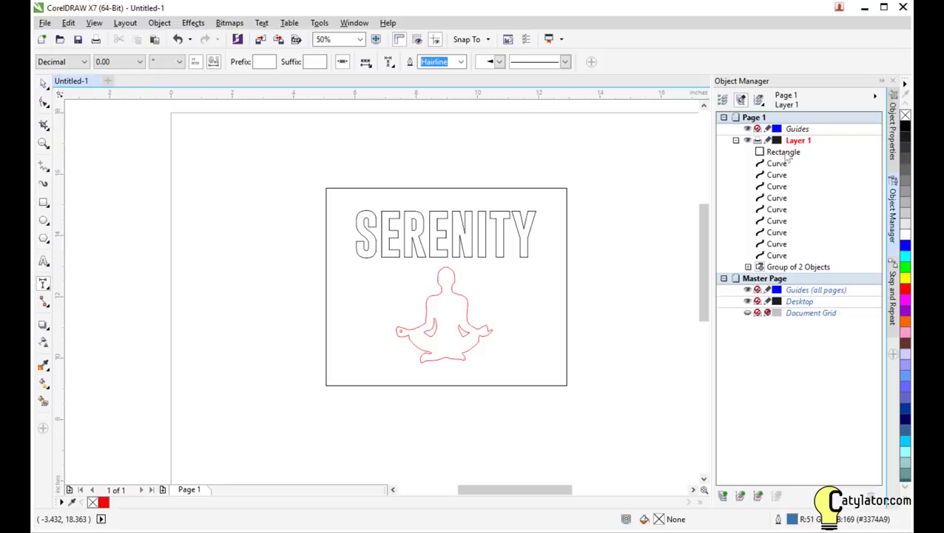
click(42, 84)
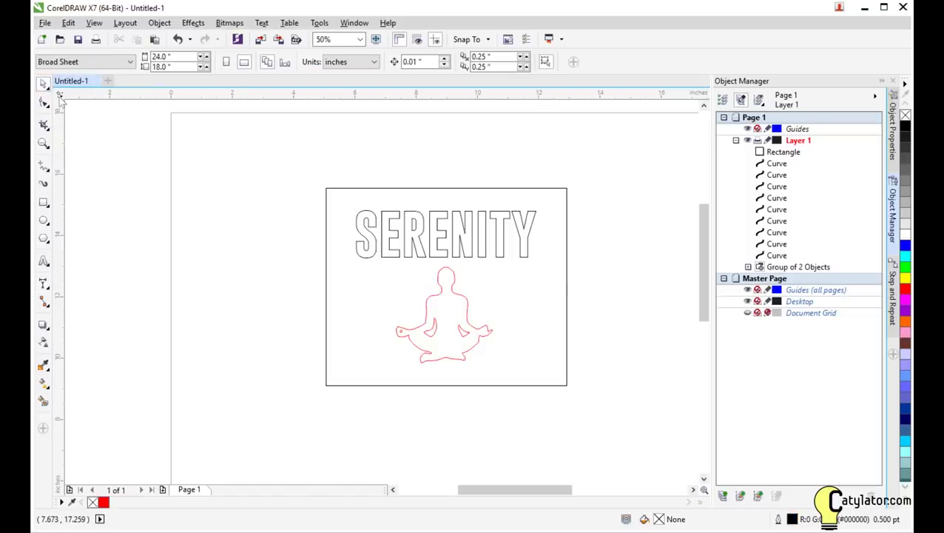
click(791, 154)
click(789, 154)
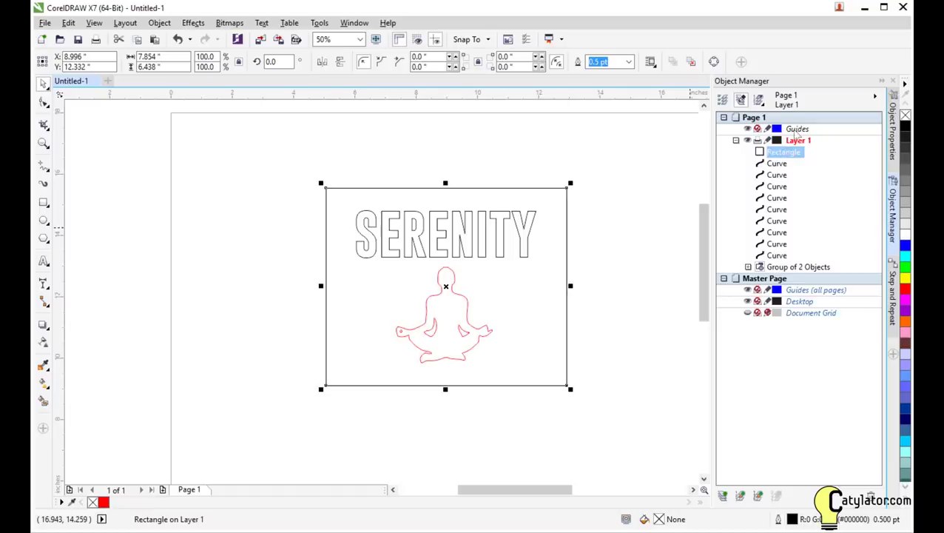
drag(796, 134, 797, 132)
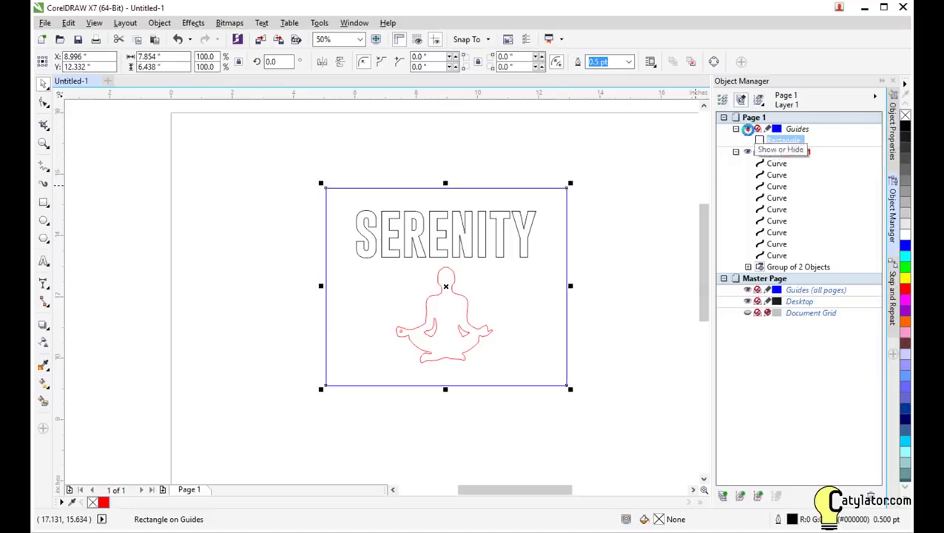
Hide and then show the Guides layer to check the blue frame.
click(749, 130)
click(749, 130)
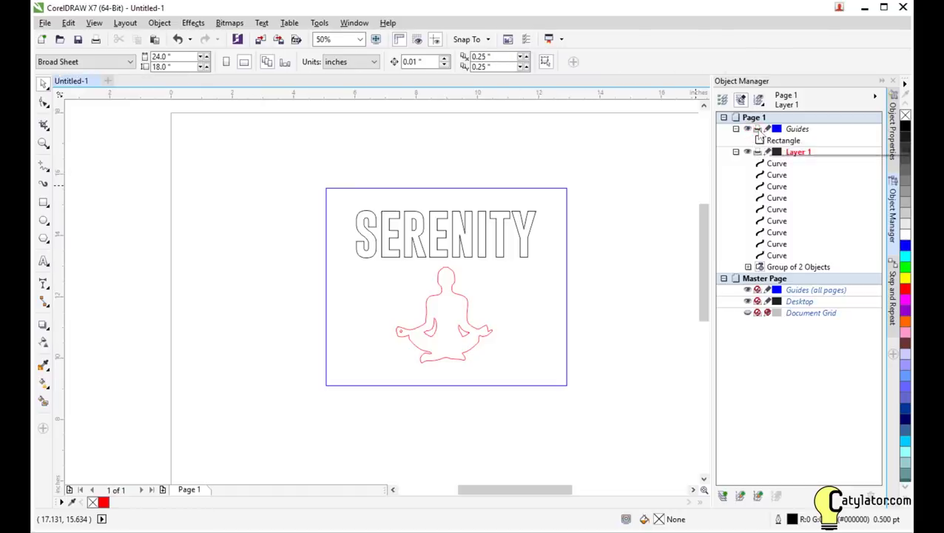
click(767, 129)
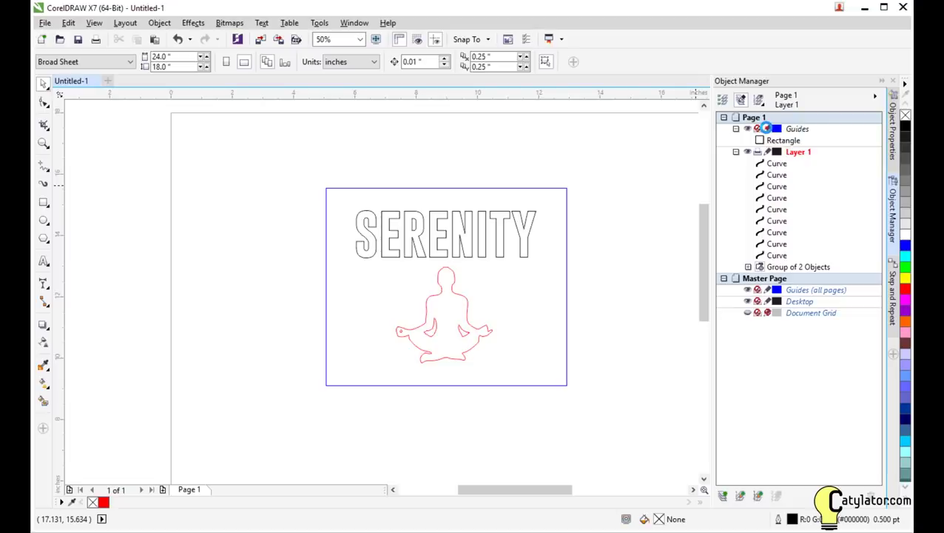